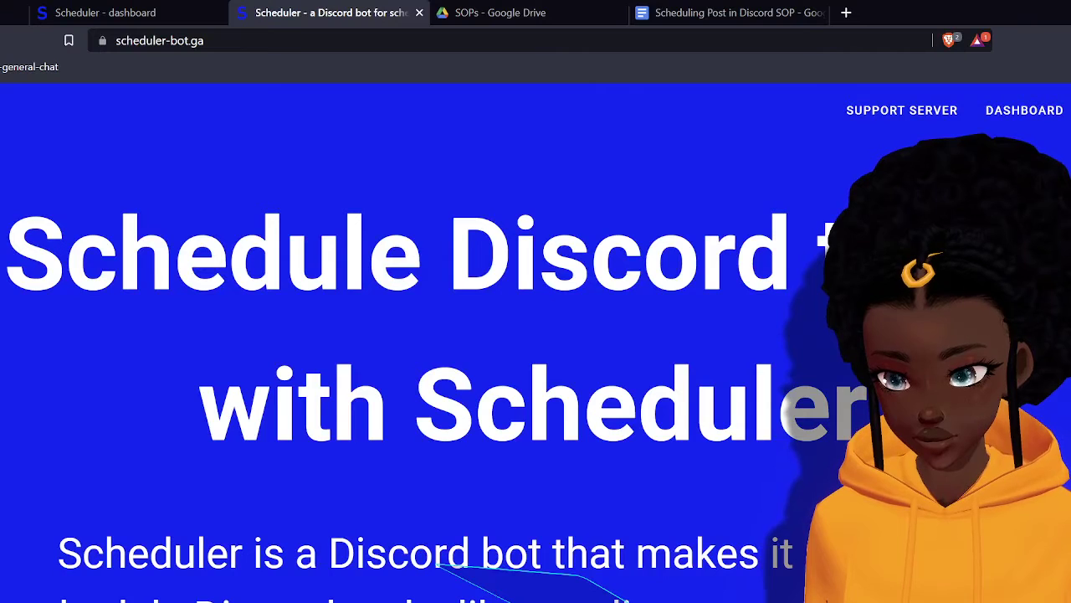
- Maximize the scheduling SOP PDF, then switch to the SOPs folder in Google Drive
key(alt+Tab)
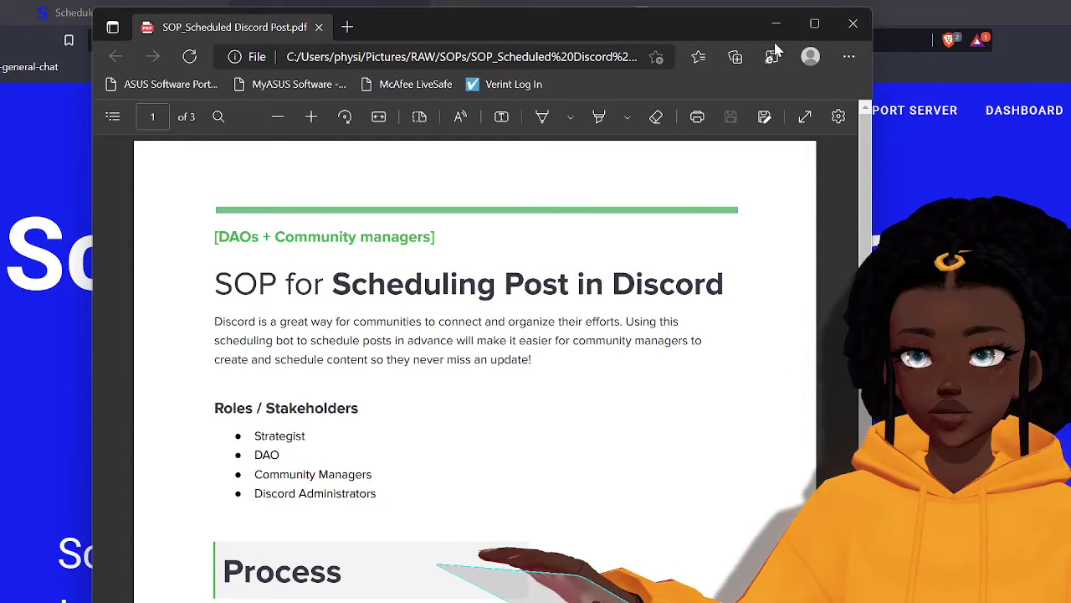
click(813, 23)
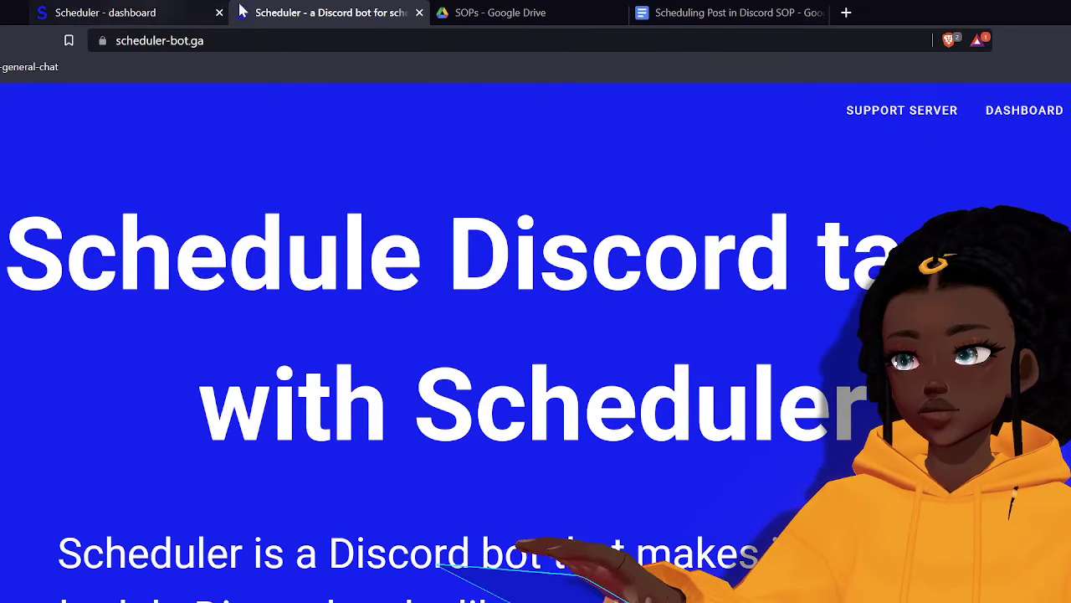
click(494, 12)
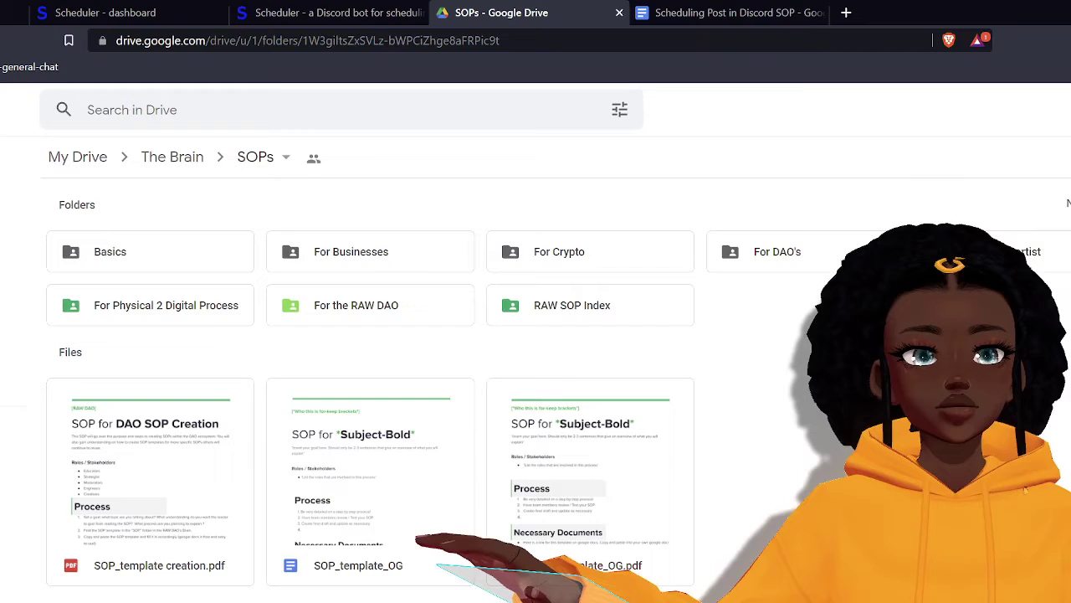
- Bring the 'SOP for Scheduling Post in Discord' PDF back to the front
key(alt+Tab)
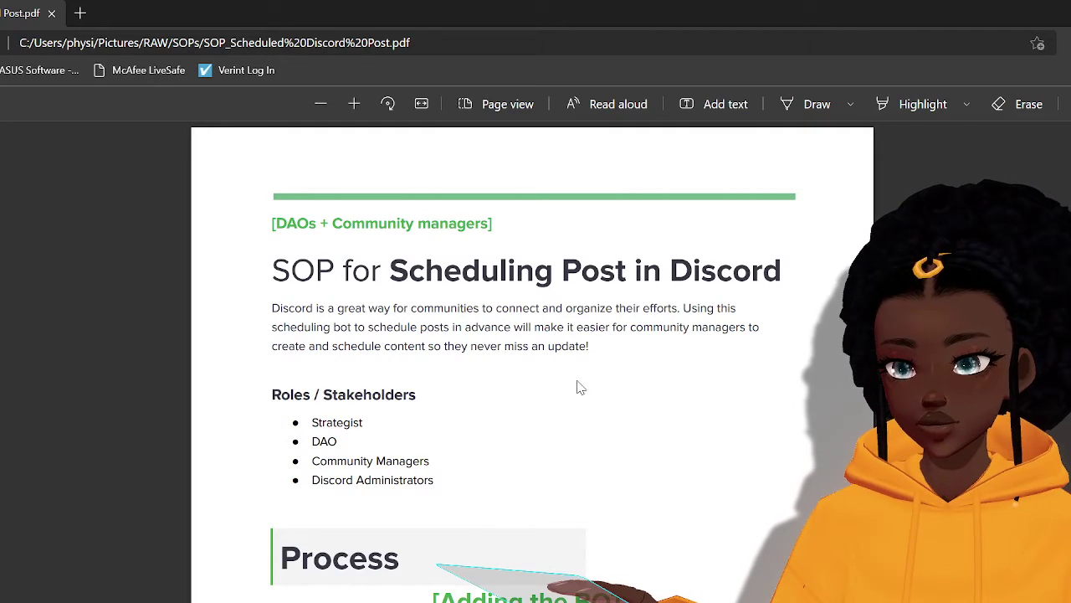
- Read through the process steps in the SOP PDF
scroll(497, 423, down, 2)
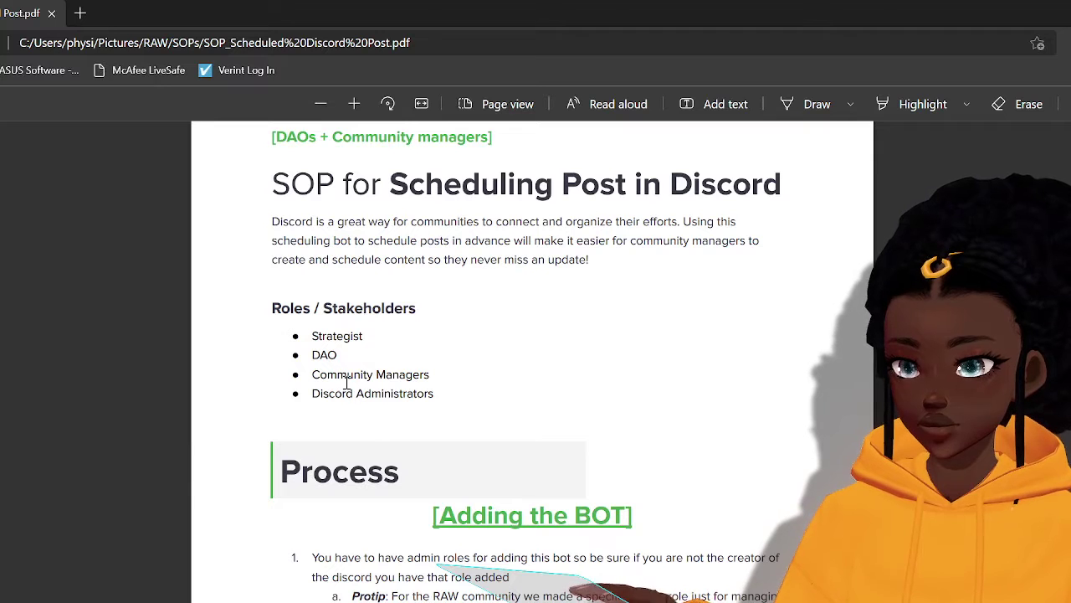
scroll(519, 356, down, 2)
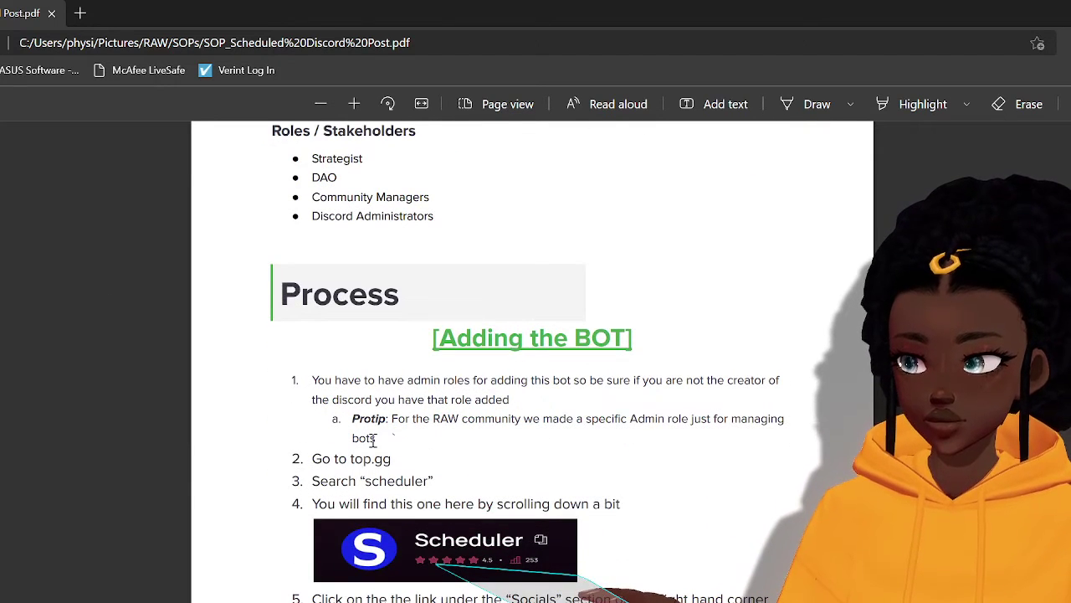
scroll(373, 441, down, 9)
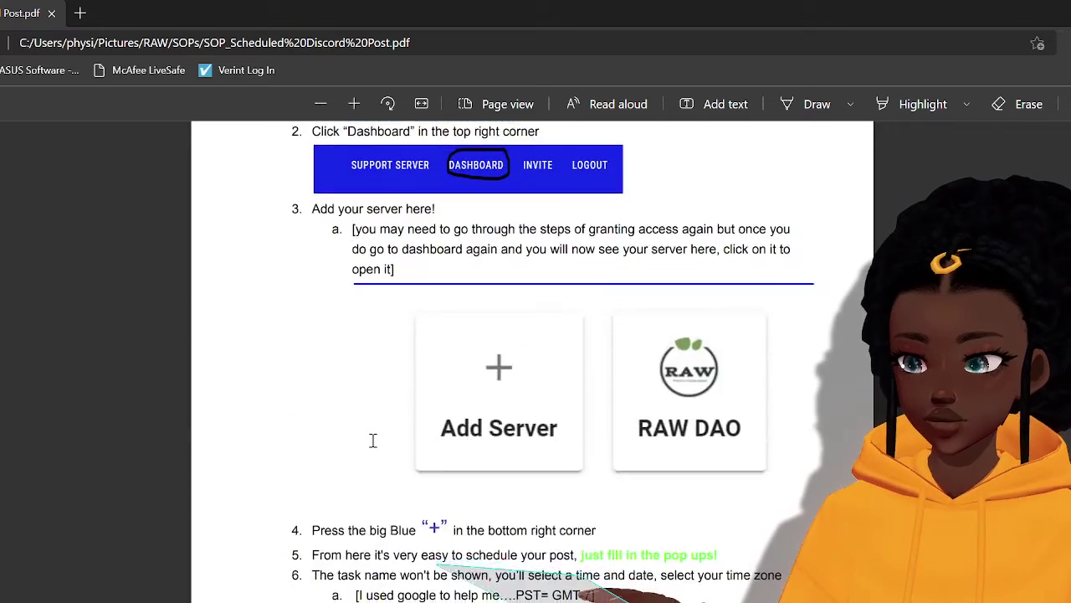
scroll(373, 440, up, 3)
scroll(374, 440, up, 8)
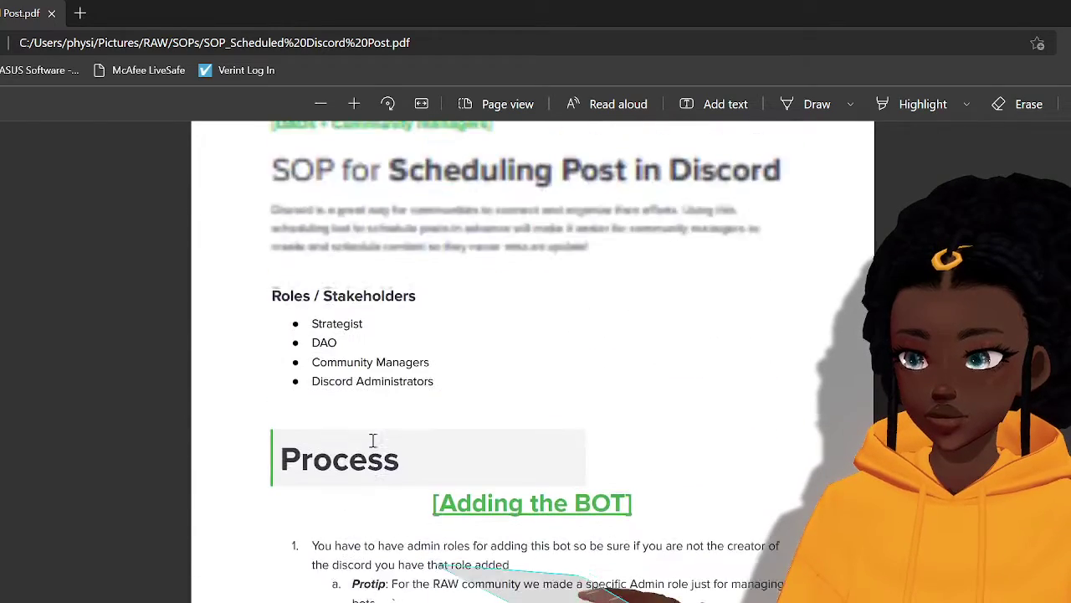
scroll(374, 441, down, 2)
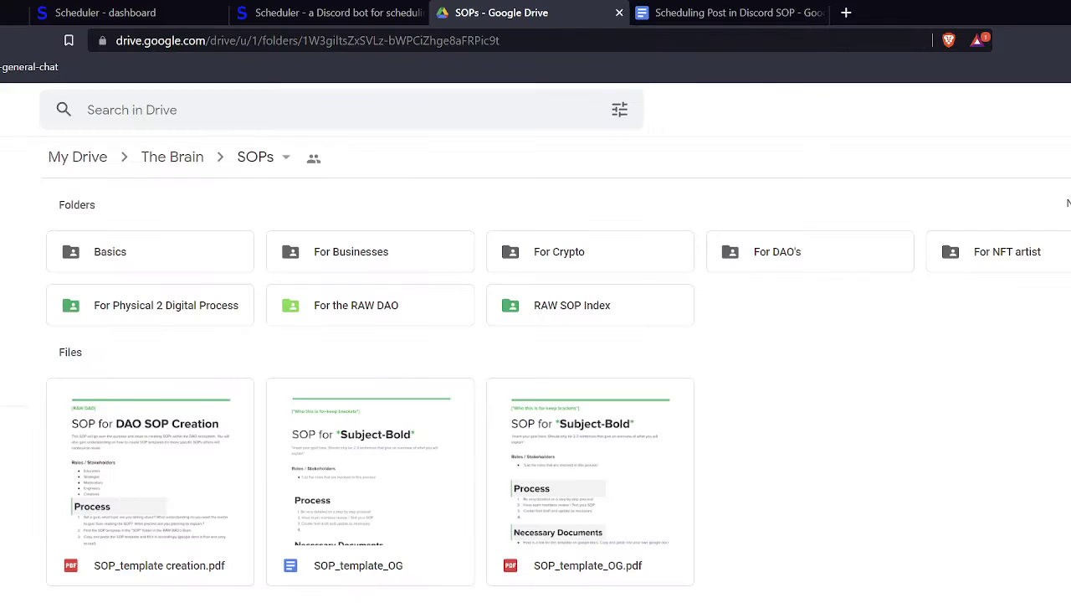
- Open top.gg in a new browser tab
click(846, 13)
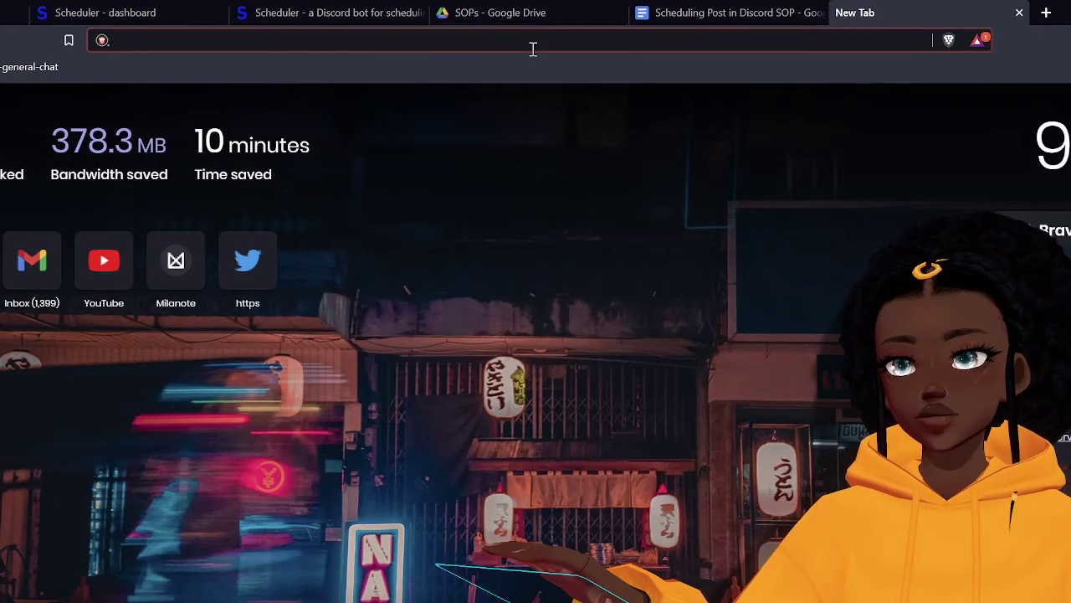
text(top)
click(395, 71)
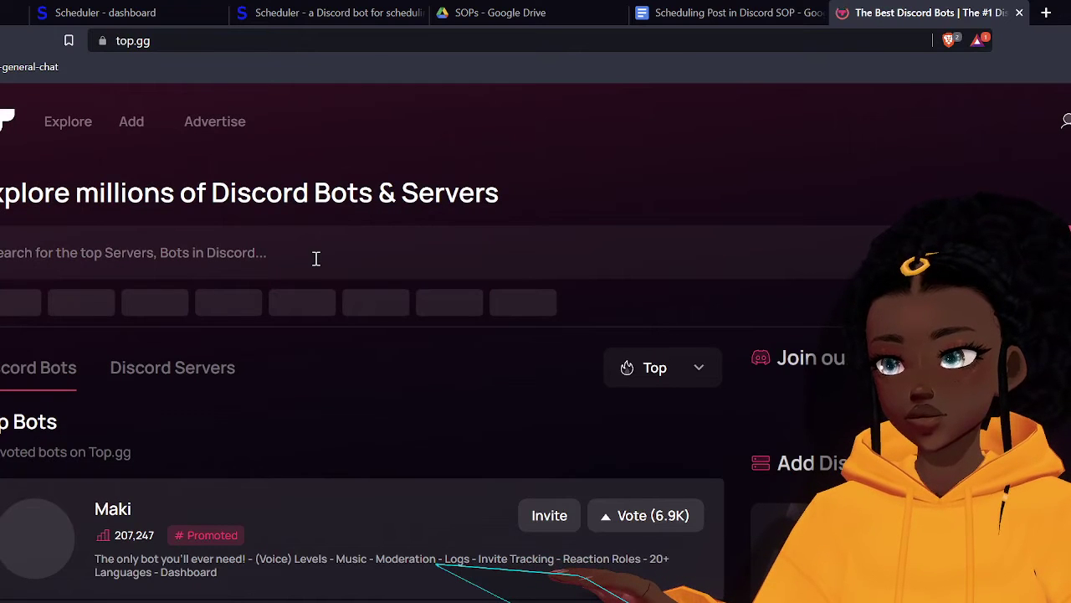
- Search top.gg for 'scheduler' and find the Scheduler bot in the results
click(316, 258)
text(s)
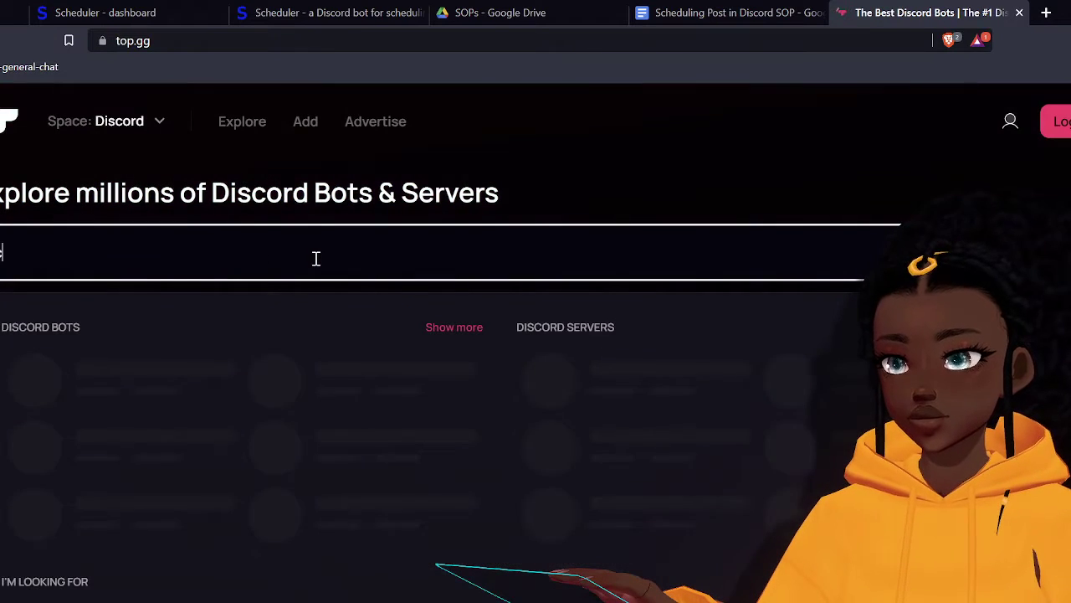
text(ched)
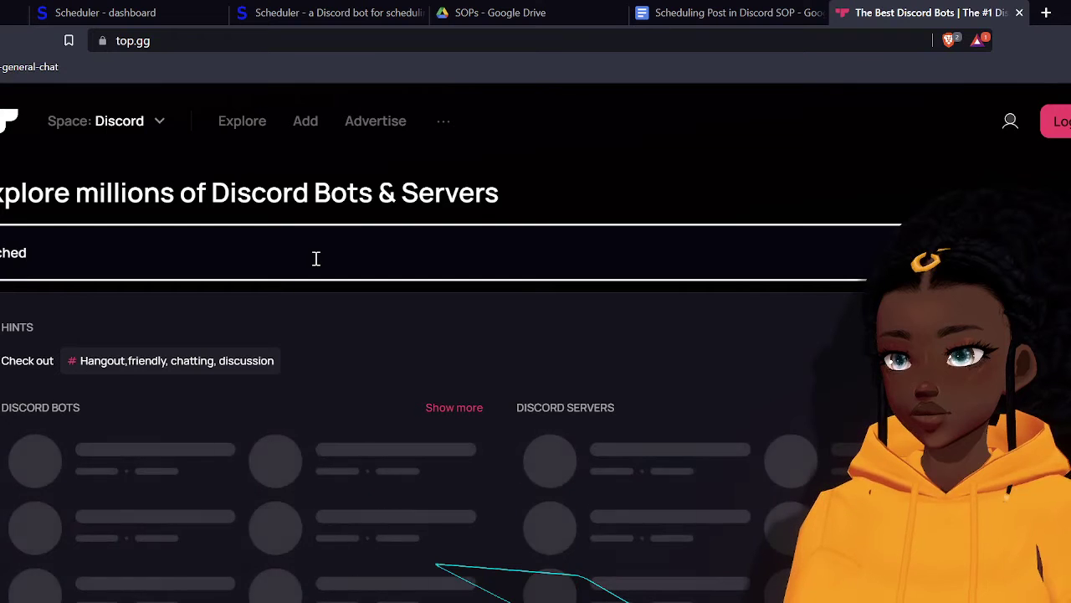
text(uler)
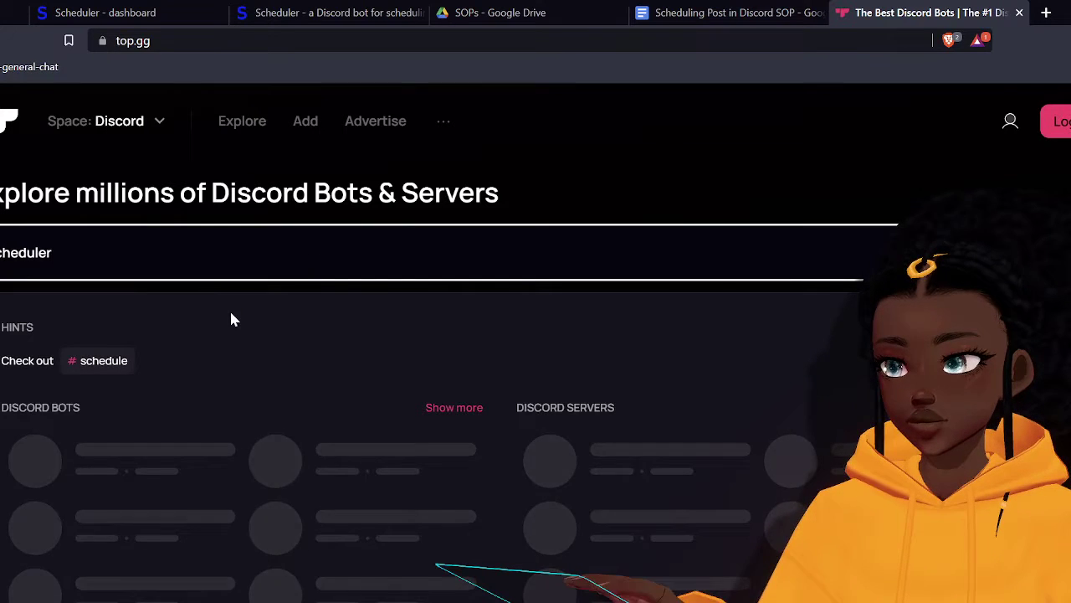
key(Return)
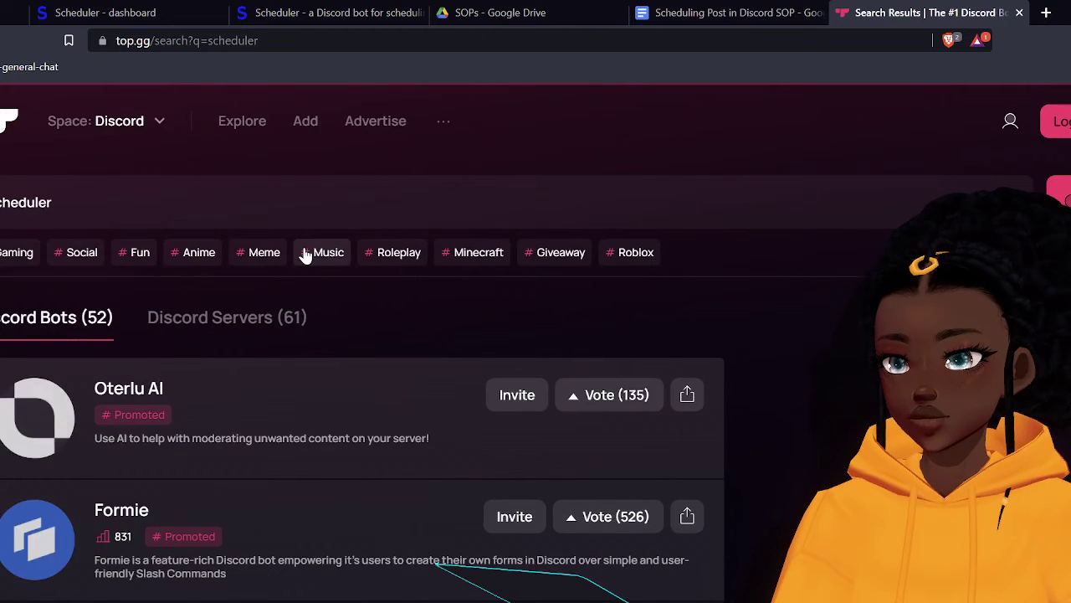
scroll(305, 255, down, 4)
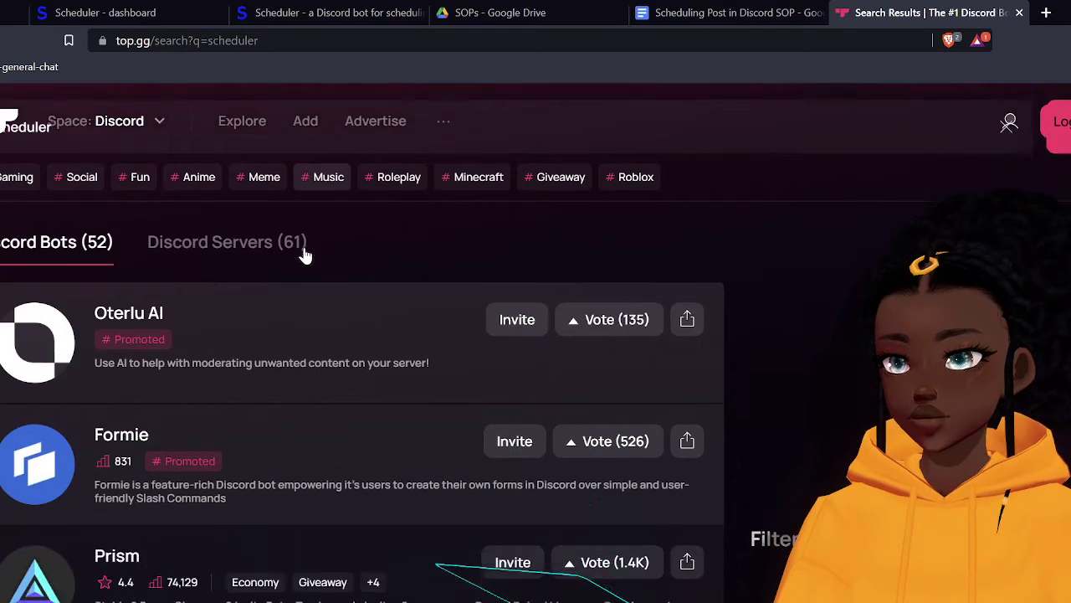
scroll(306, 255, down, 3)
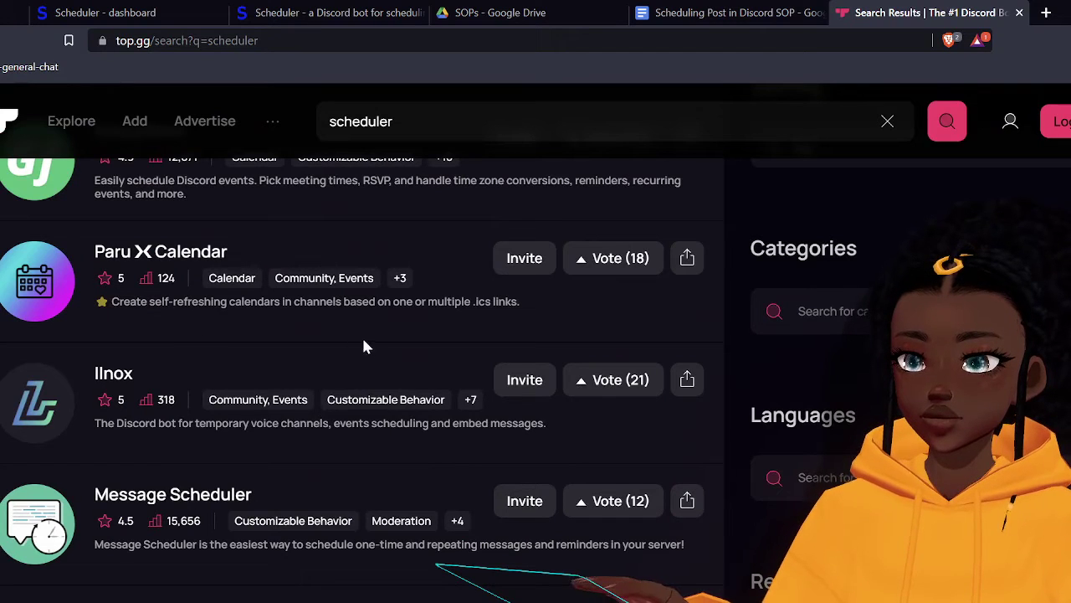
scroll(369, 343, down, 3)
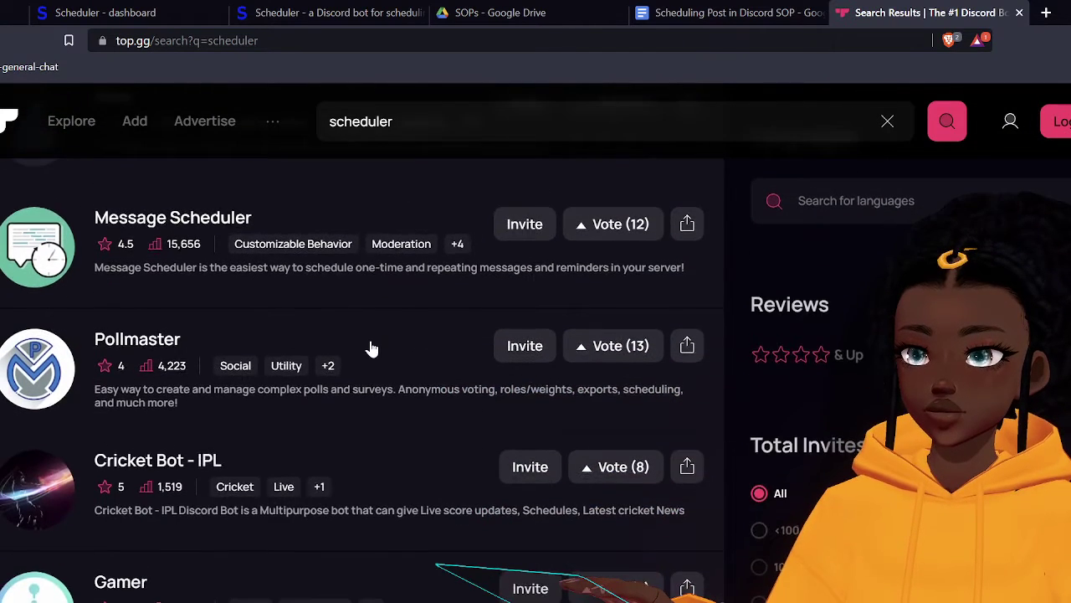
scroll(373, 347, down, 5)
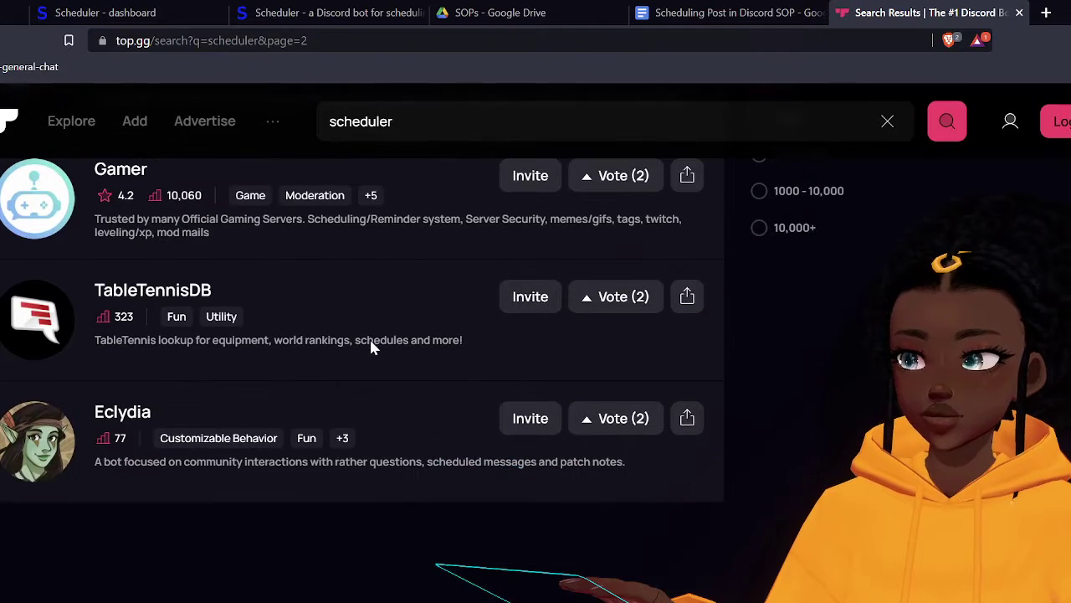
scroll(372, 348, down, 2)
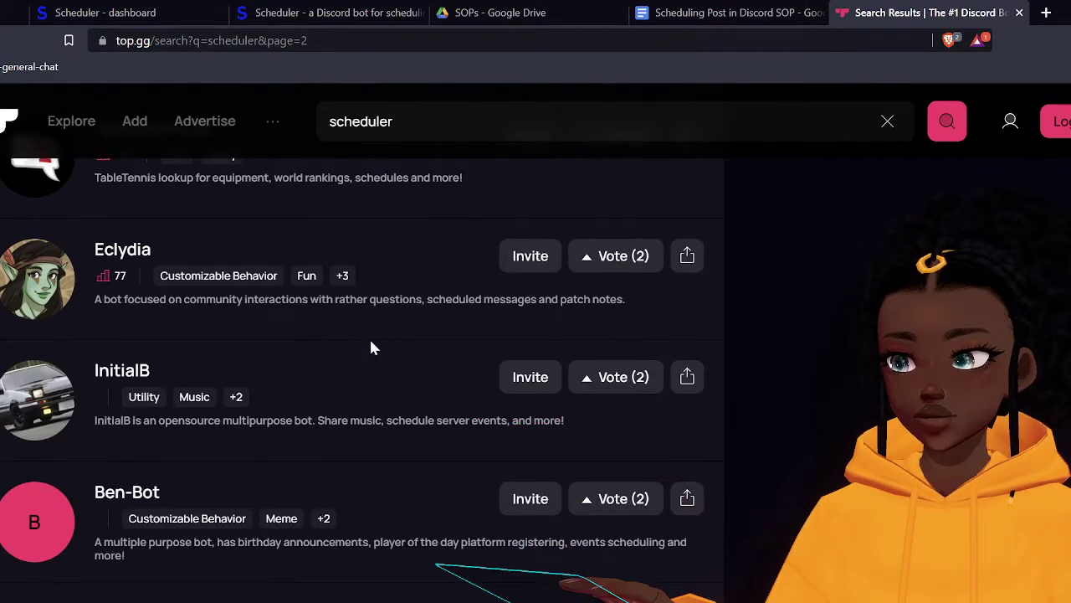
scroll(373, 348, down, 10)
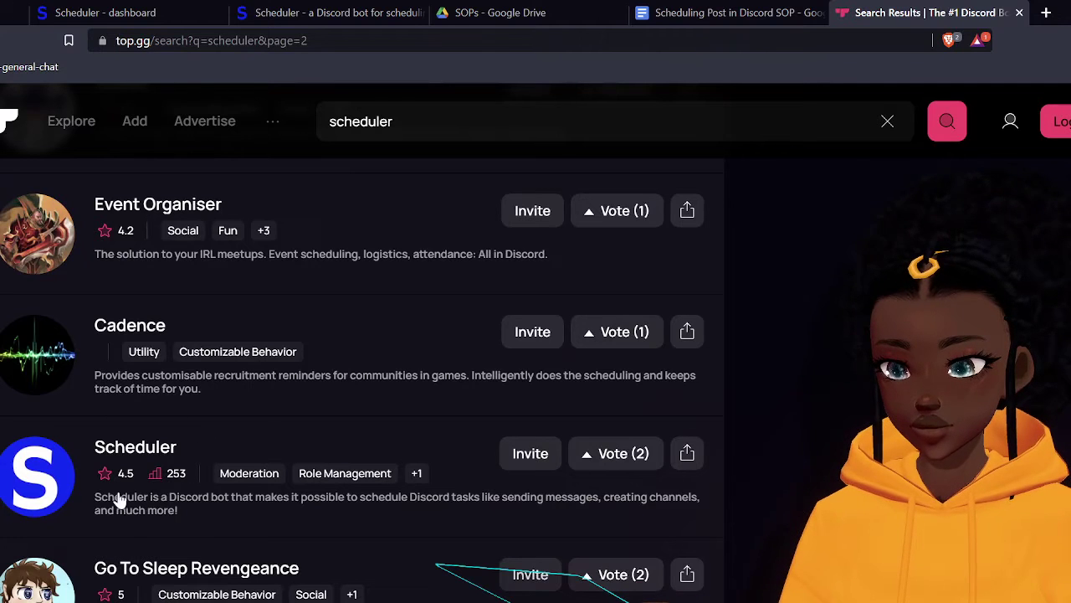
click(282, 432)
scroll(489, 471, down, 2)
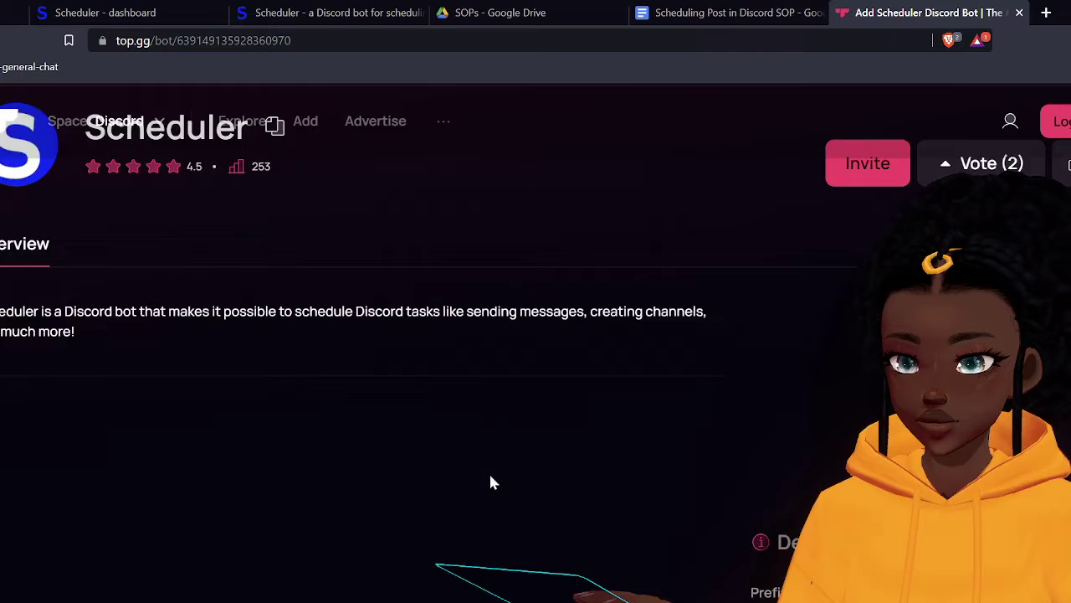
scroll(489, 471, down, 12)
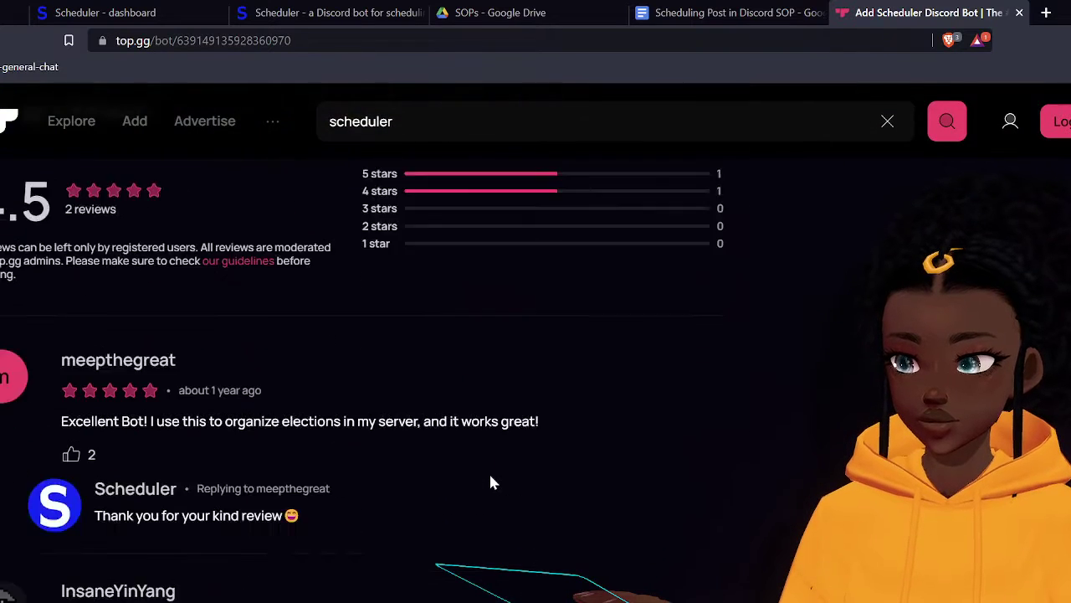
scroll(490, 479, down, 2)
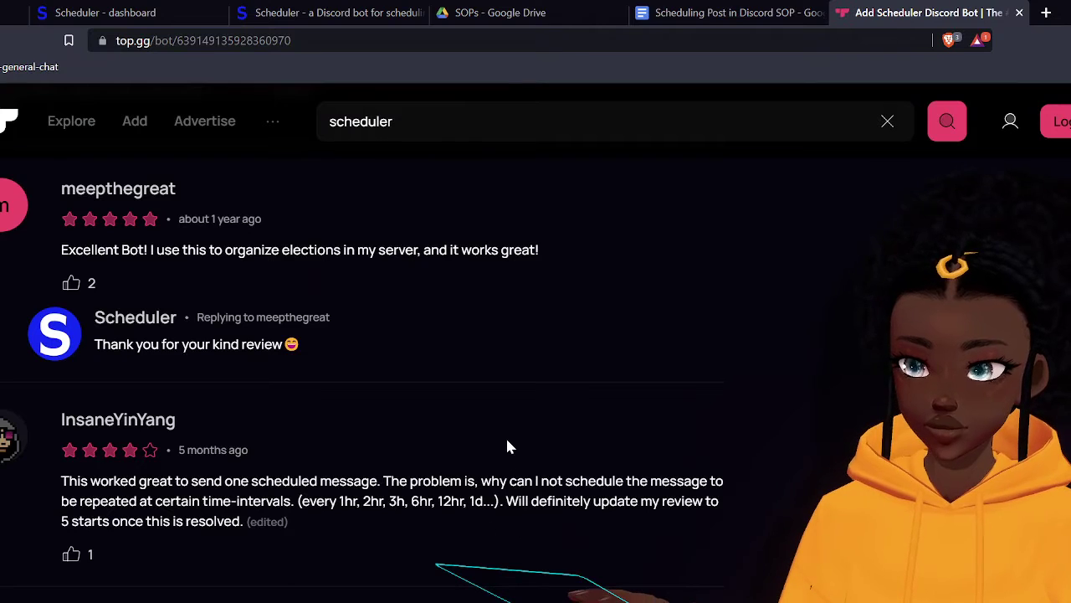
scroll(507, 442, up, 10)
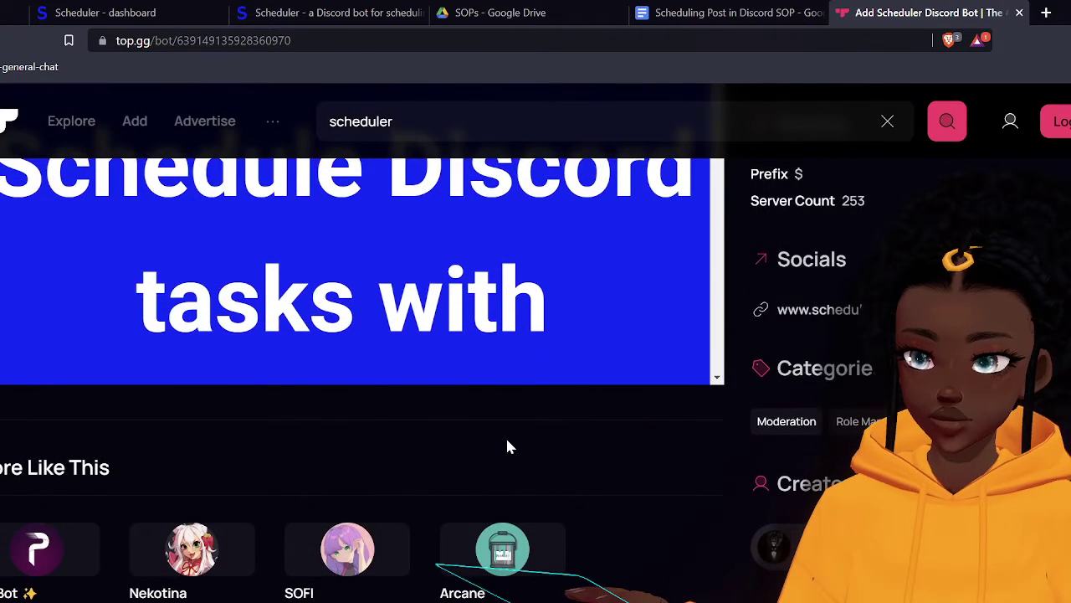
scroll(505, 436, up, 6)
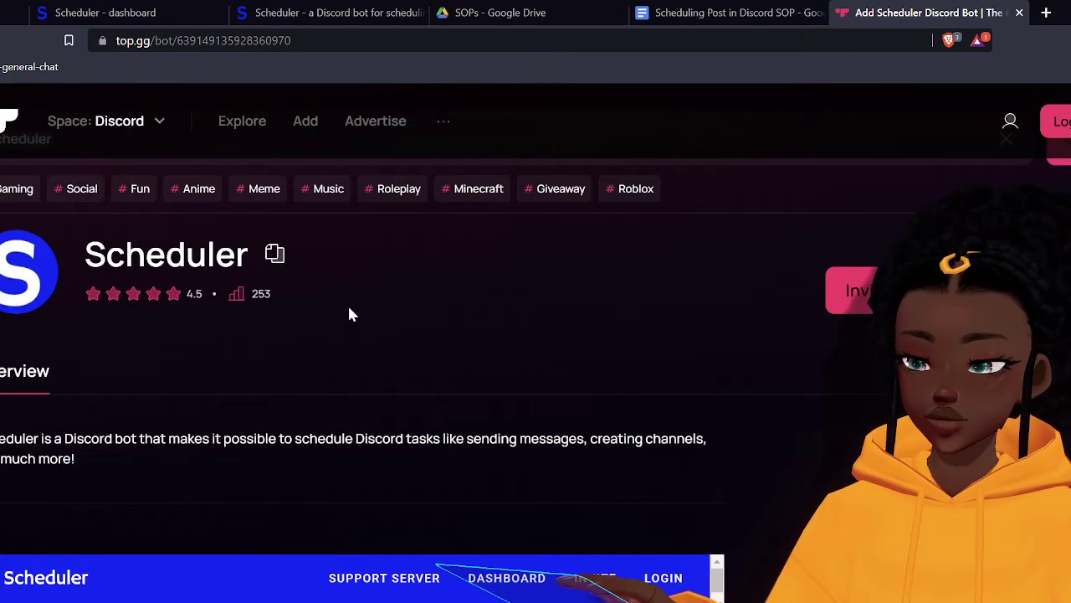
scroll(349, 310, down, 2)
scroll(349, 314, down, 5)
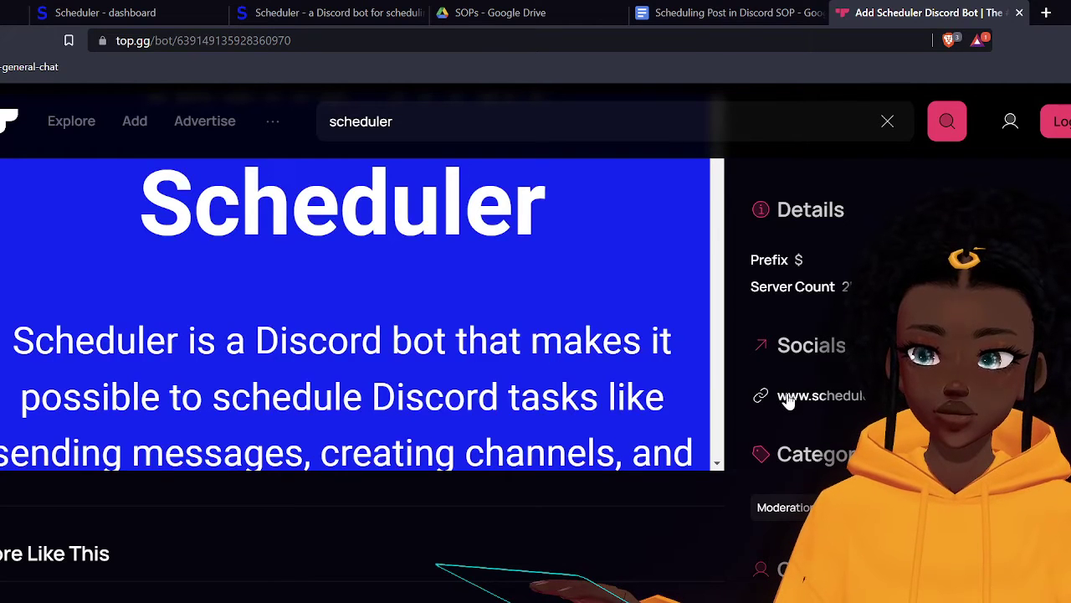
click(788, 398)
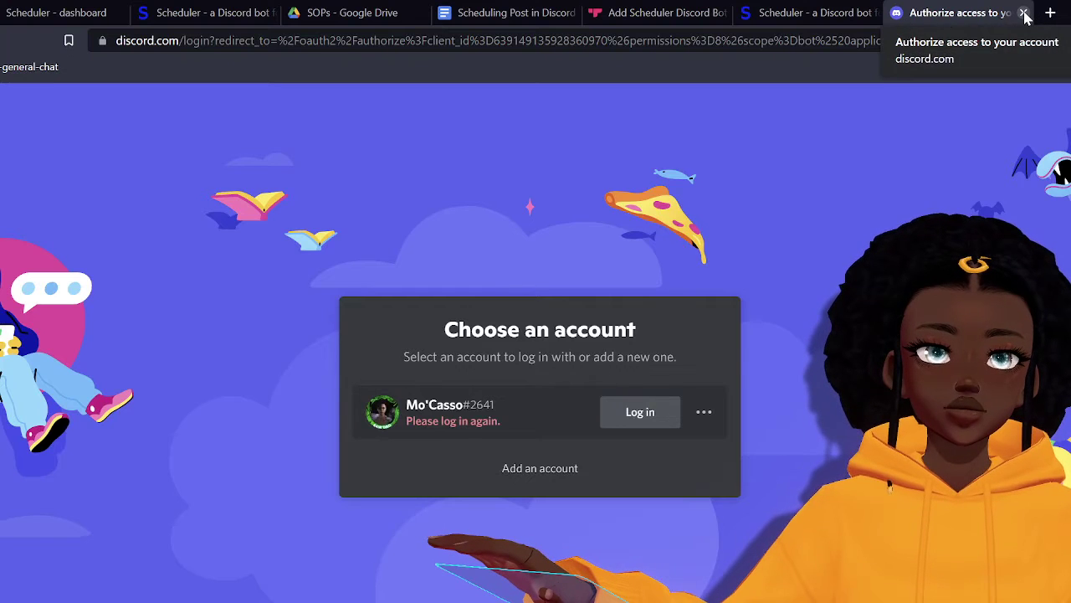
- Close the Discord 'Authorize access to your account' tab
click(1023, 13)
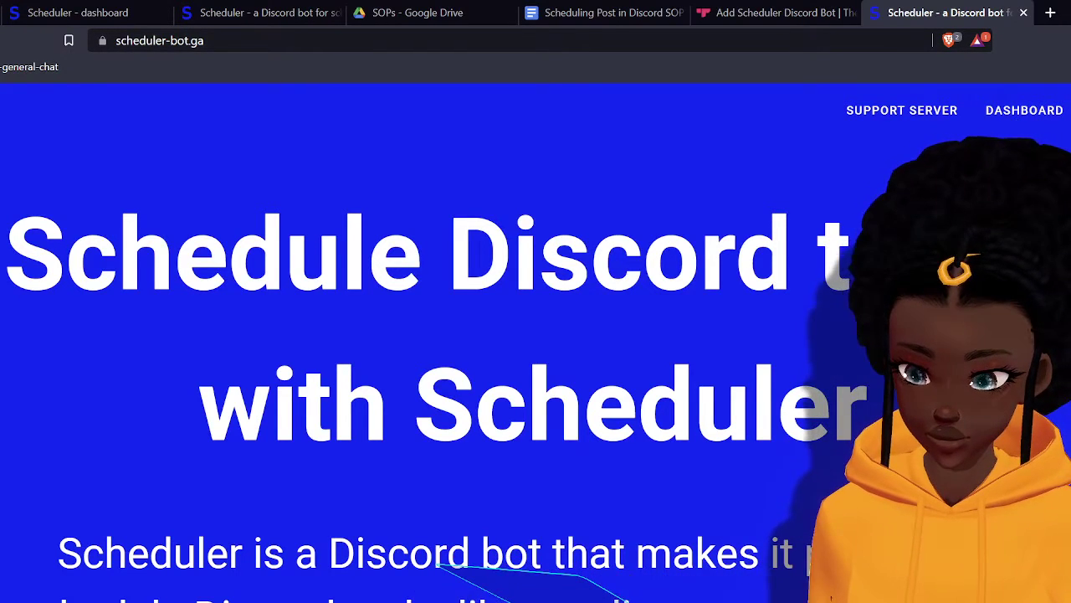
- Read the SOP's [Scheduling Post] steps, then return to the scheduler-bot.ga home page
key(alt+Tab)
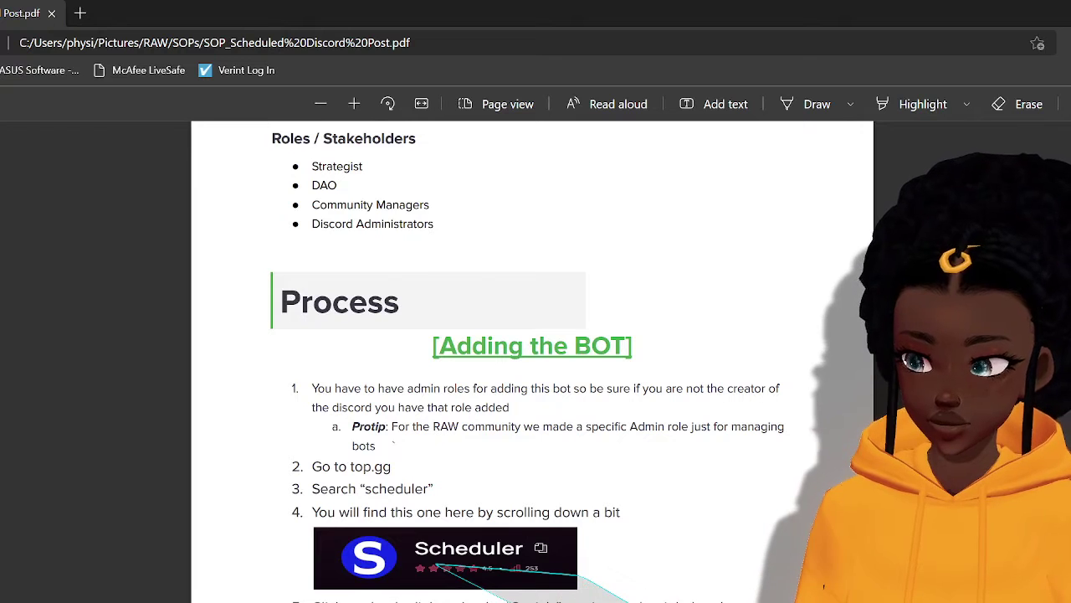
scroll(448, 448, down, 3)
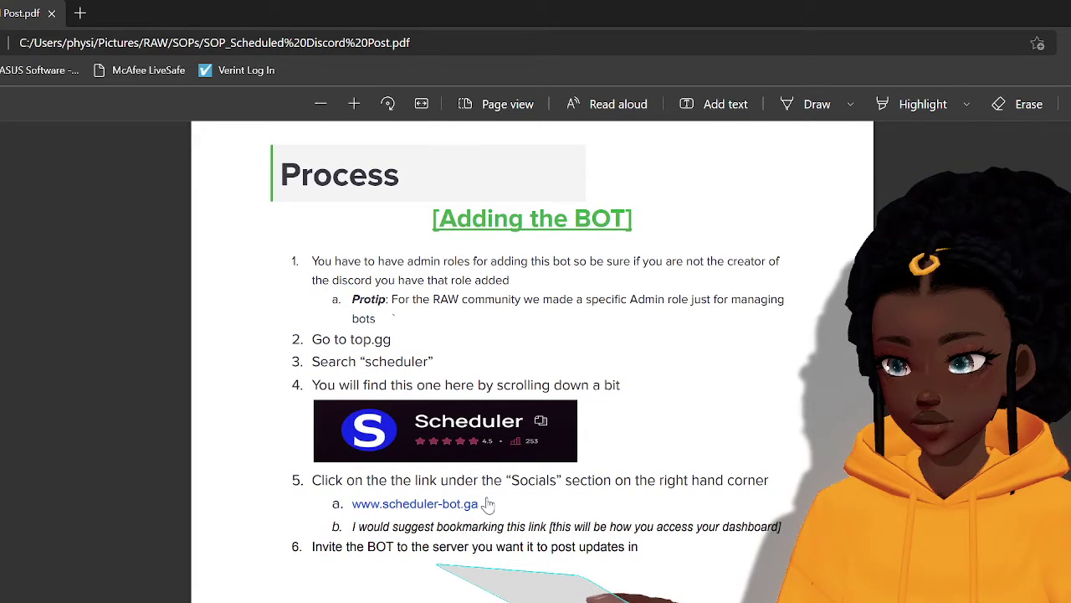
scroll(385, 553, down, 1)
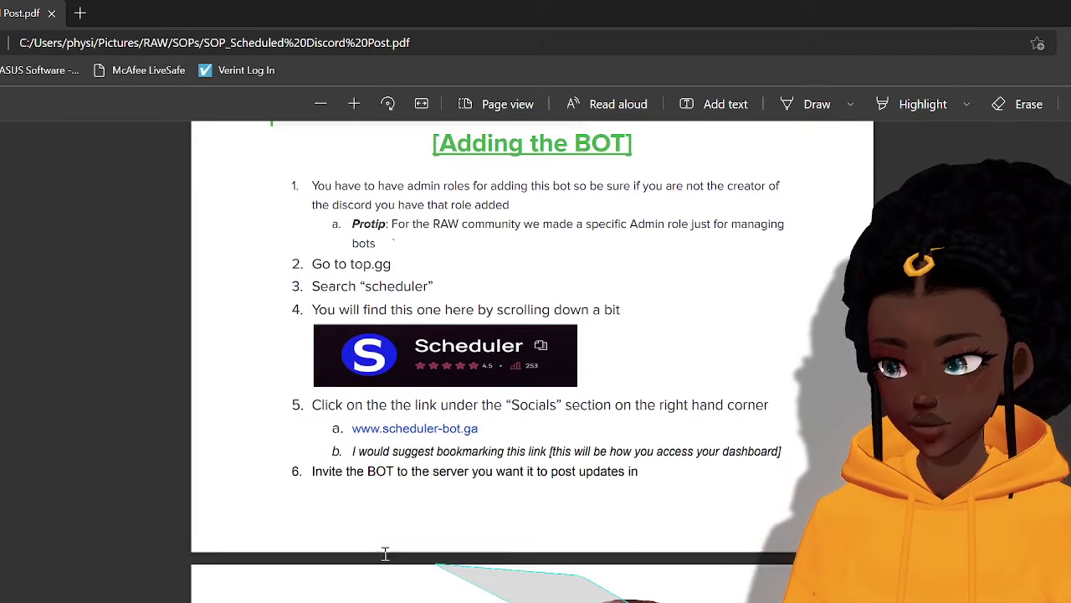
scroll(385, 553, down, 1)
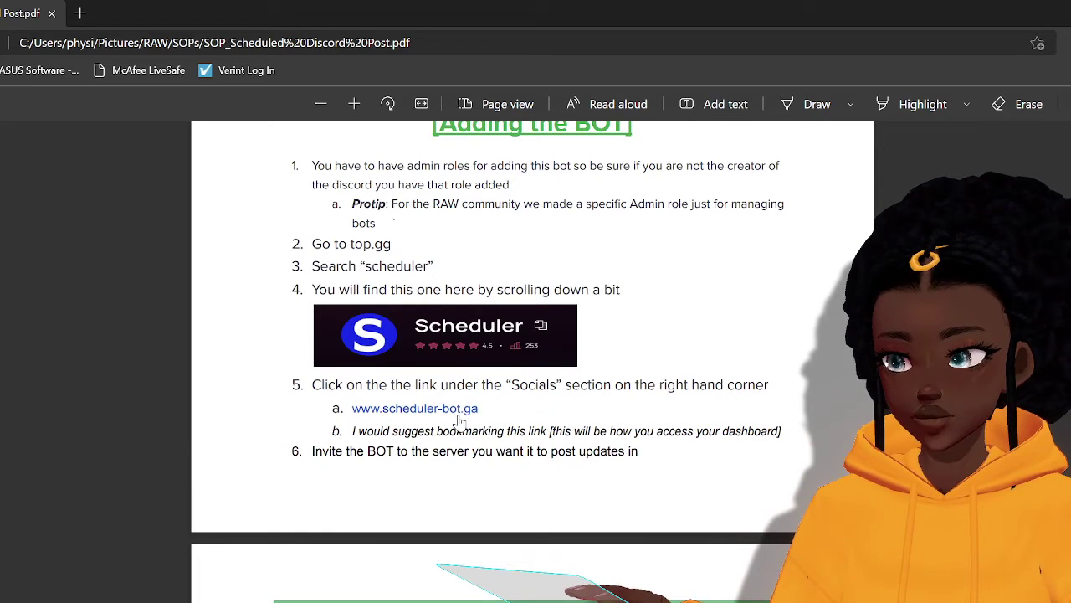
scroll(519, 388, down, 2)
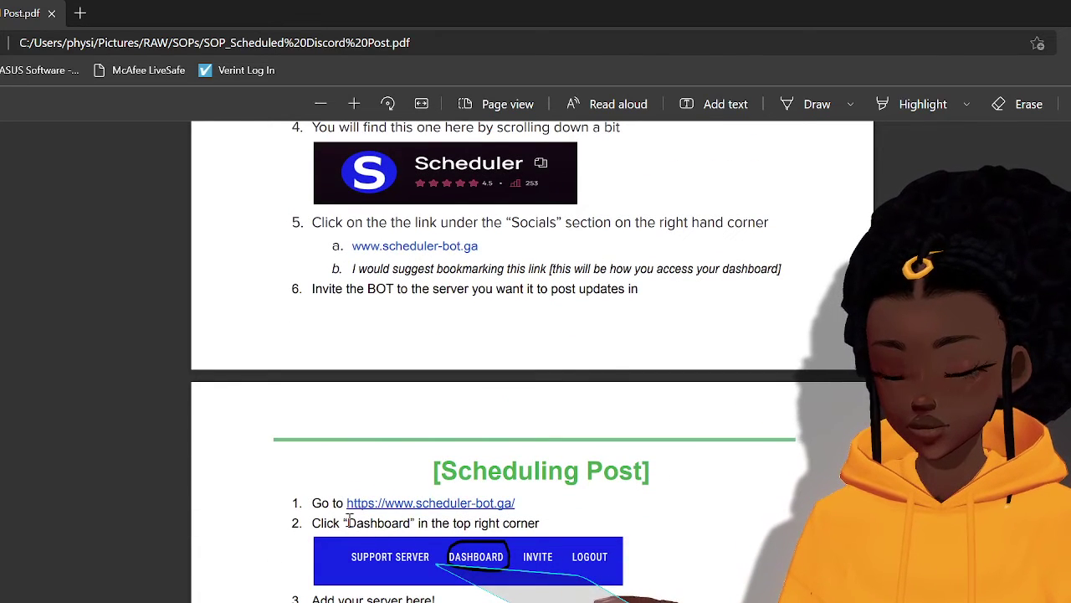
scroll(348, 521, down, 2)
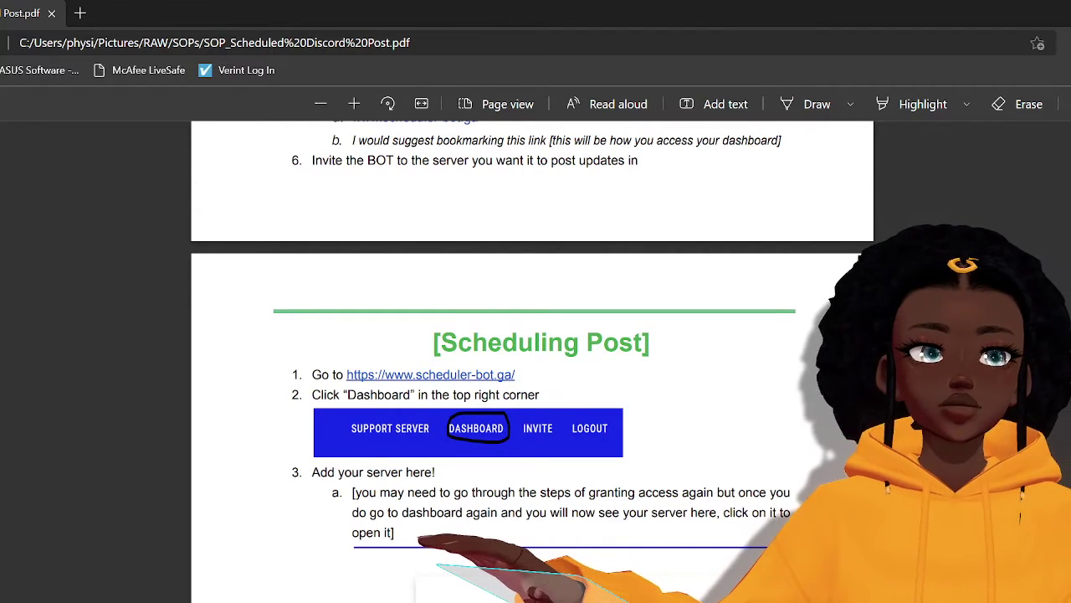
key(alt+Tab)
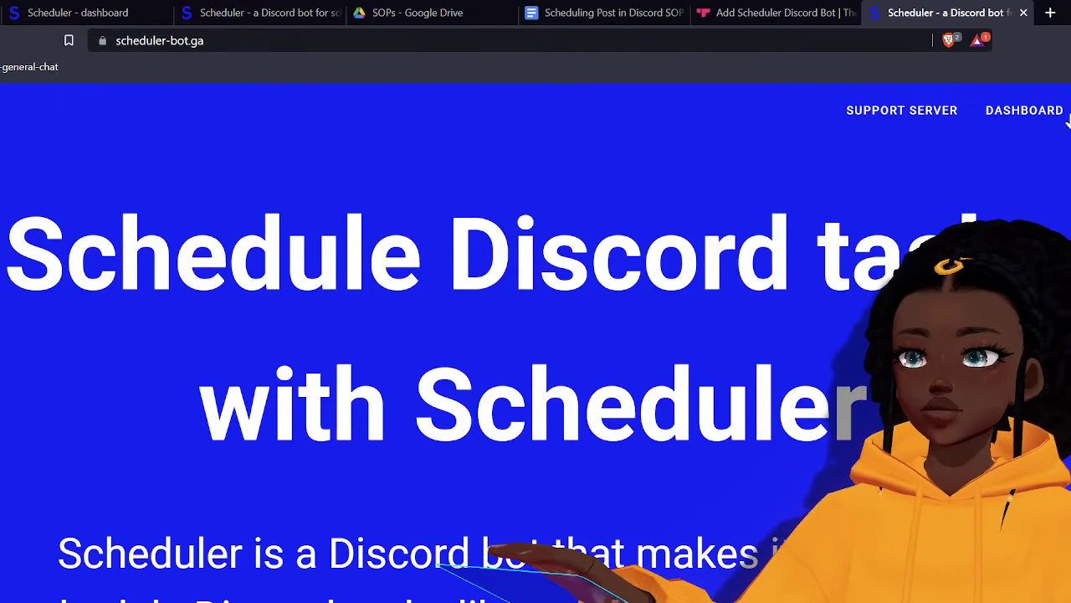
- Go to the Scheduler dashboard's server list, backing out of the Add Server Discord login
click(1038, 119)
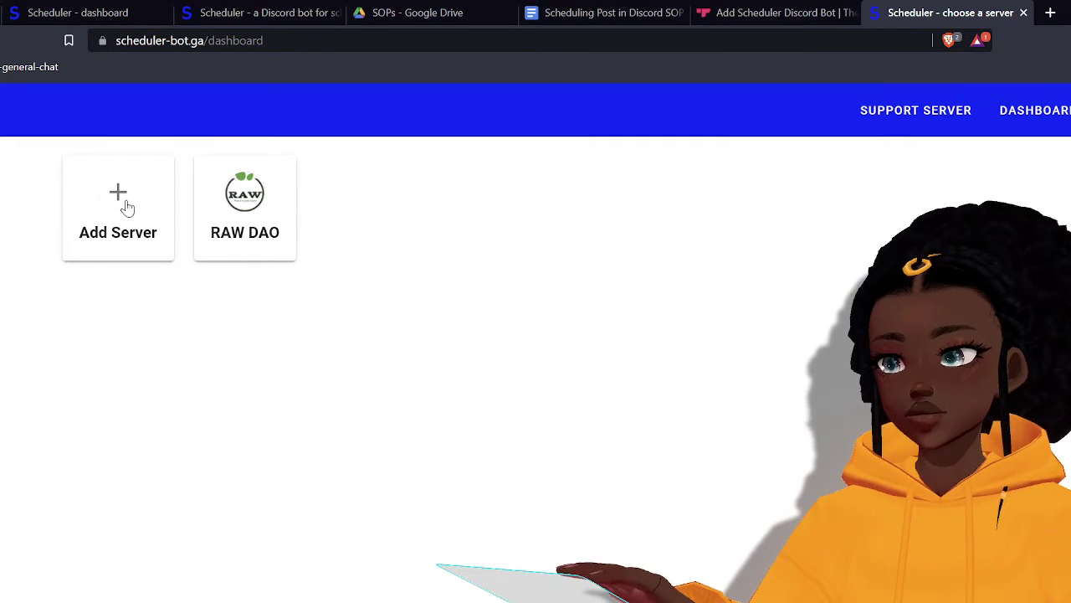
click(128, 206)
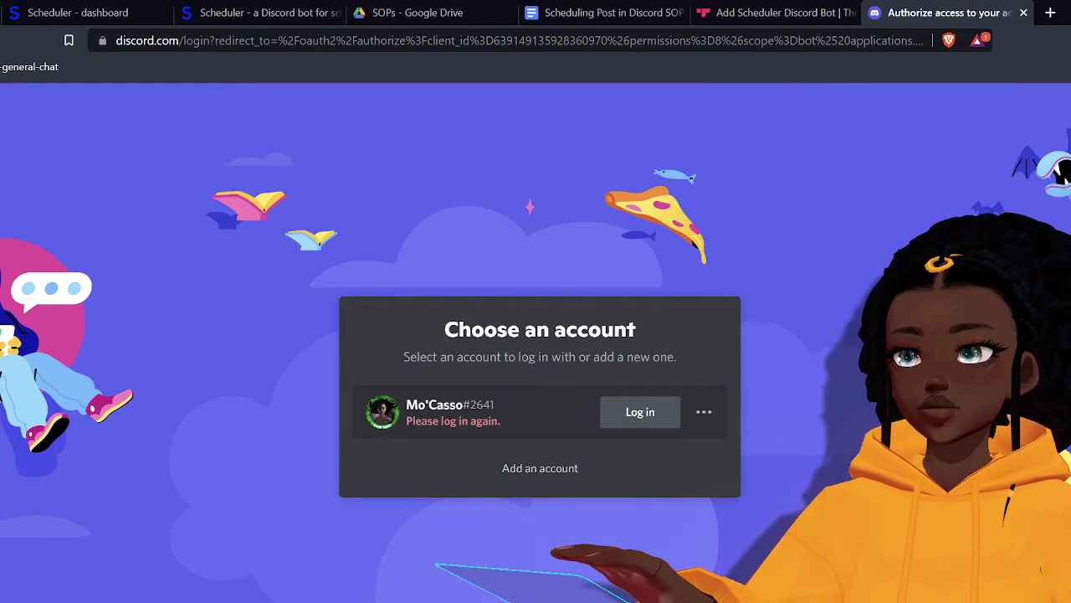
key(alt+Left)
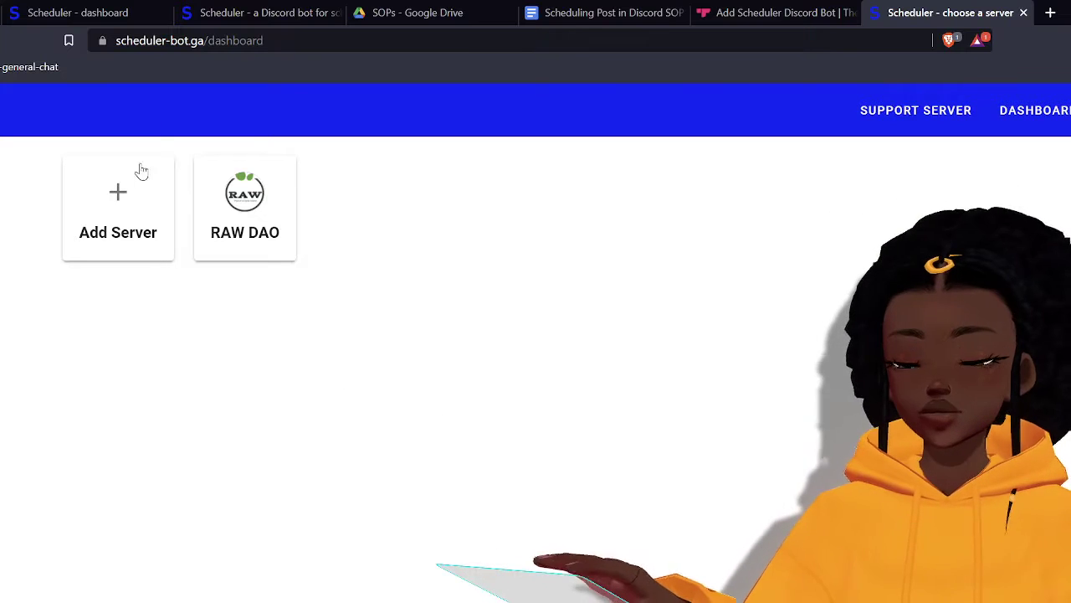
- Open the RAW DAO server's tasks and start a new Create Task form
click(257, 226)
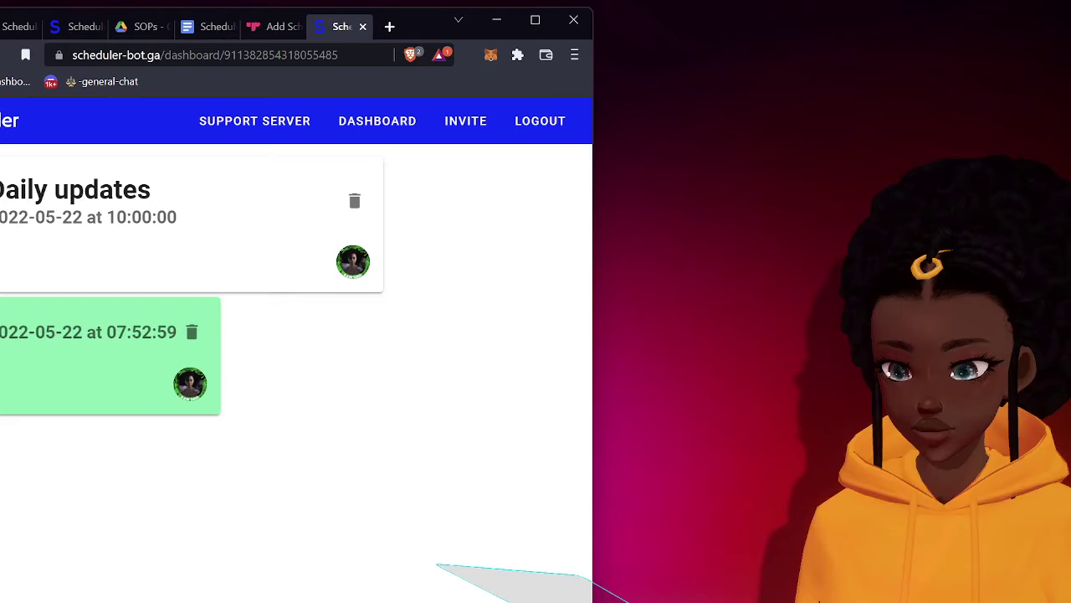
click(481, 212)
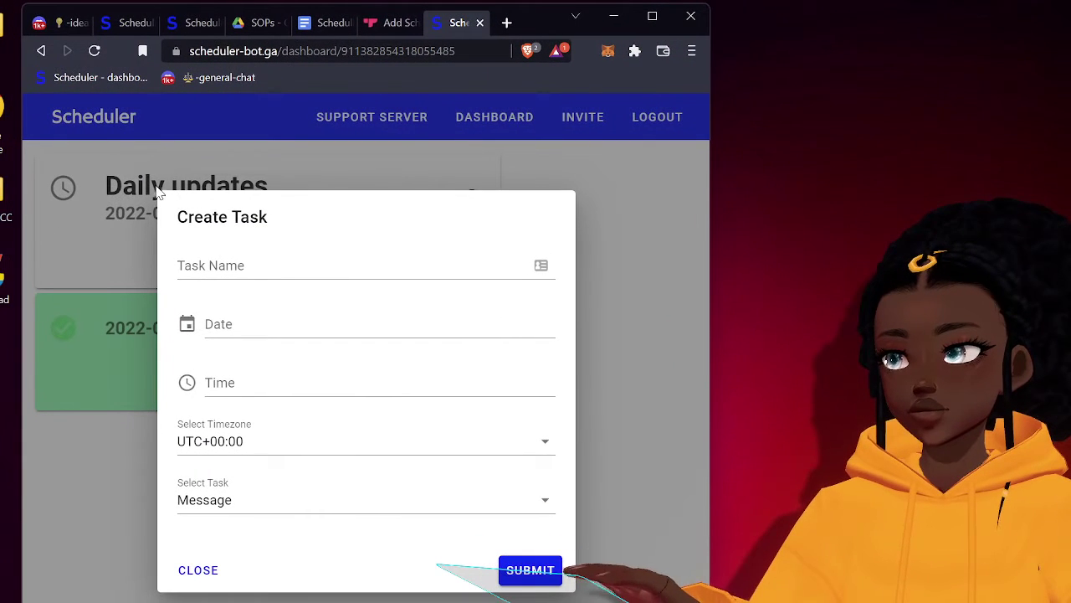
- Name the task Test and set its date to May 23, 2022
click(241, 266)
text(Test)
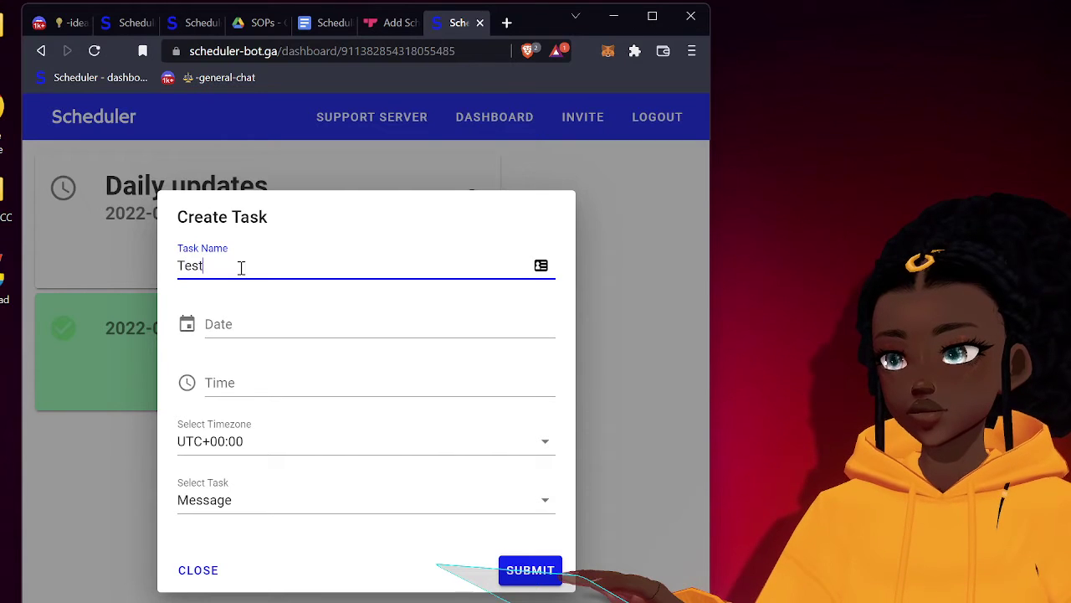
click(228, 331)
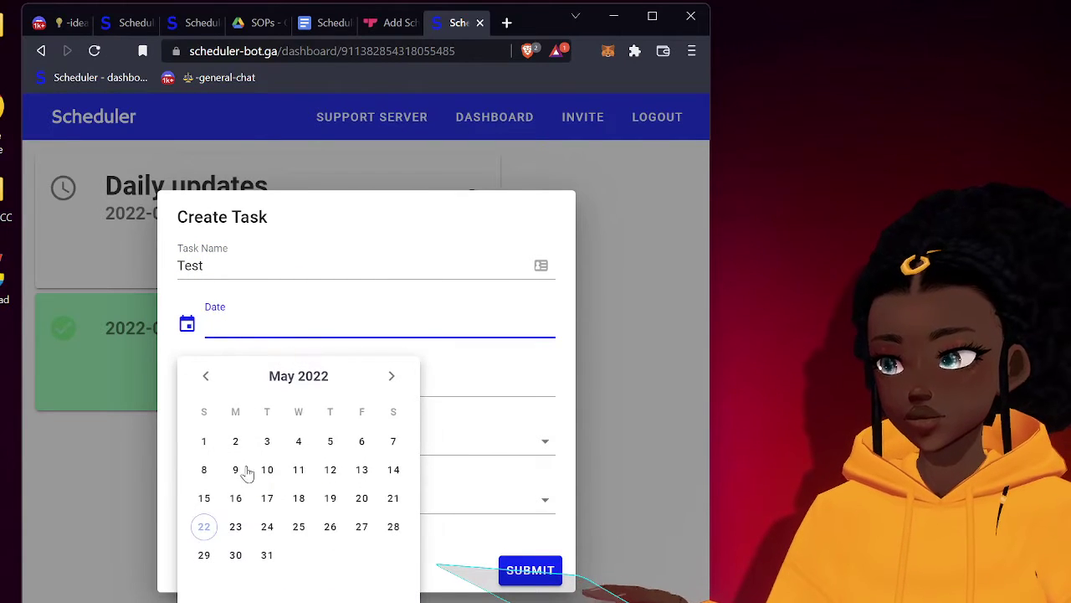
click(205, 529)
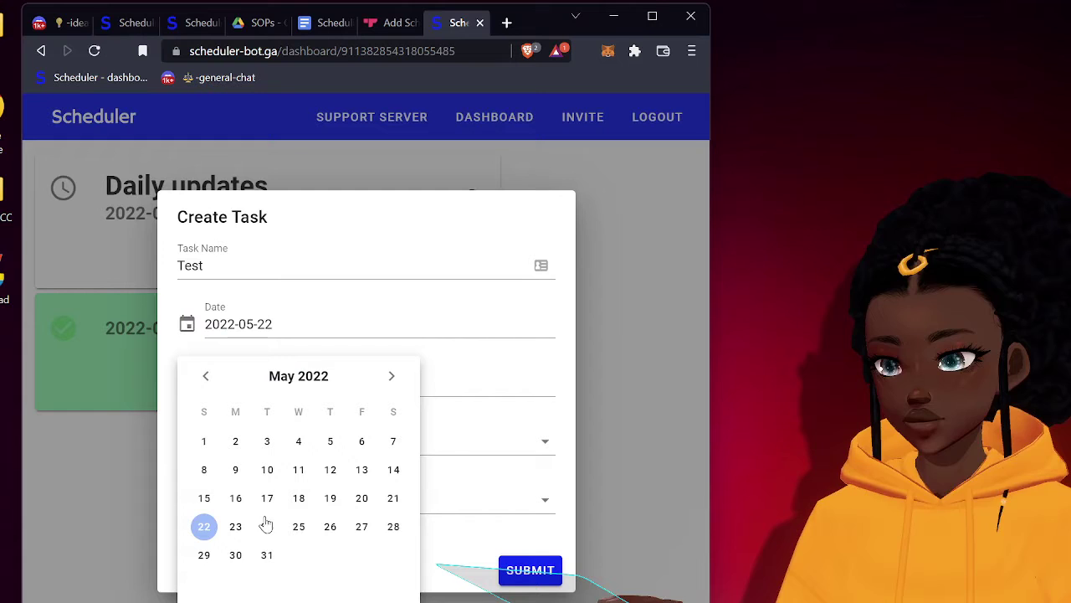
click(235, 529)
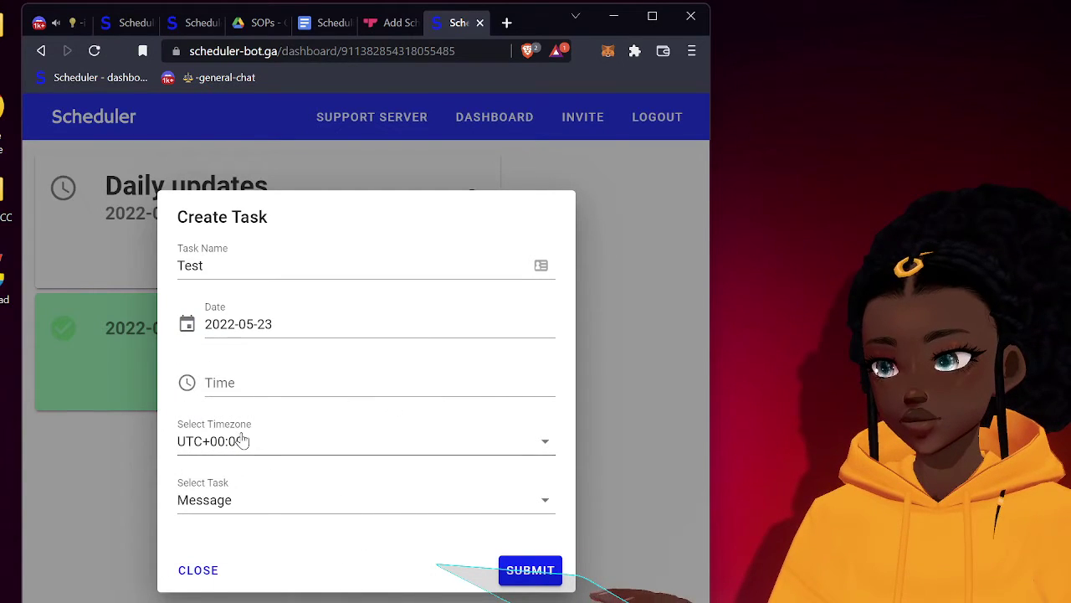
- Set timezone UTC-07:00 and task type Message, then submit the task
click(242, 448)
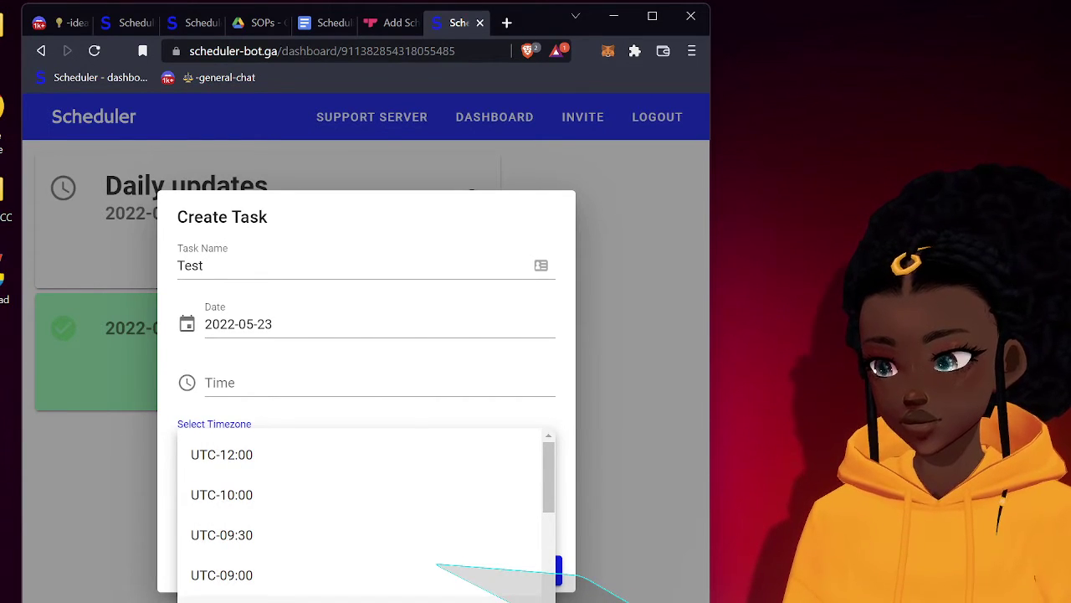
scroll(360, 514, down, 15)
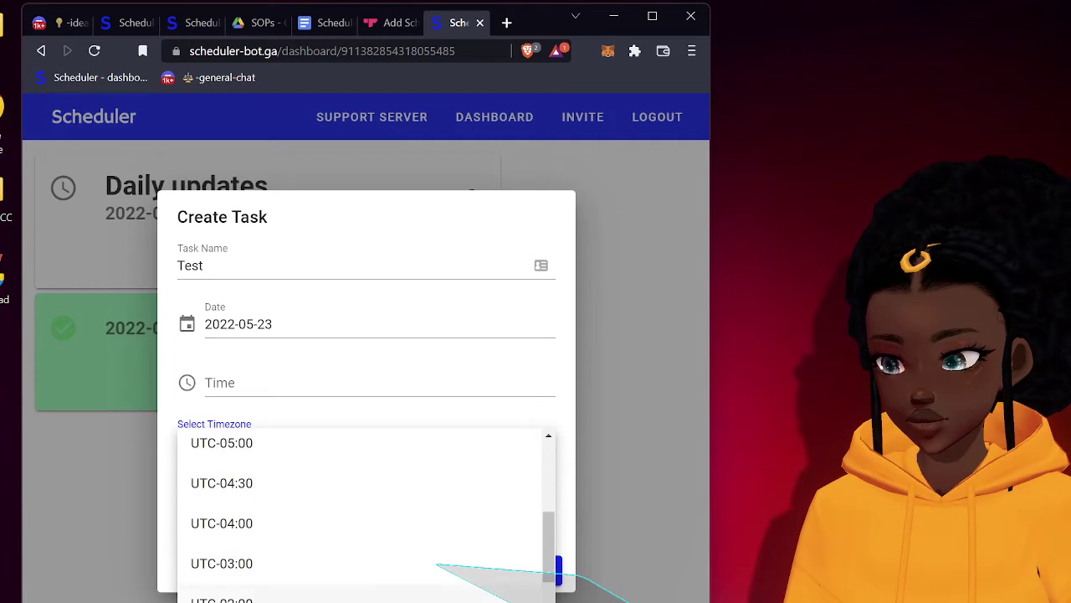
scroll(360, 515, up, 15)
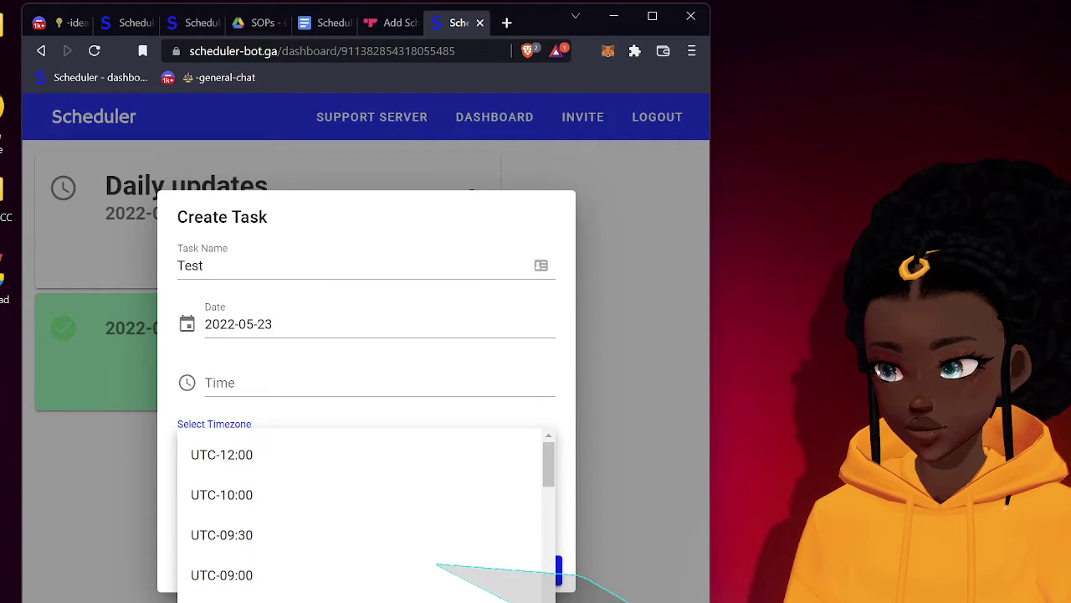
scroll(251, 519, down, 2)
click(222, 535)
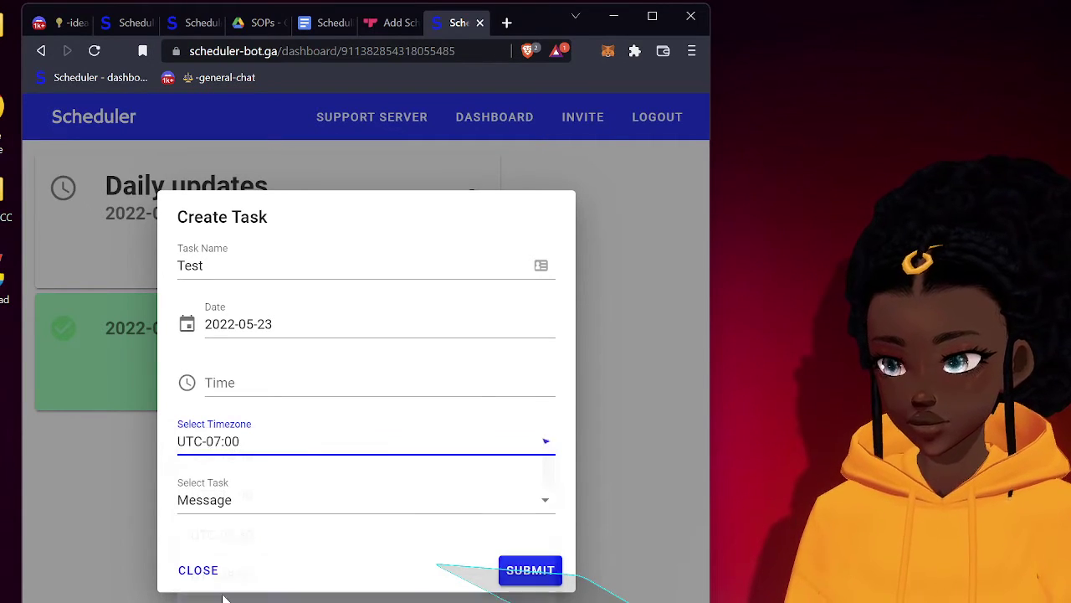
click(238, 505)
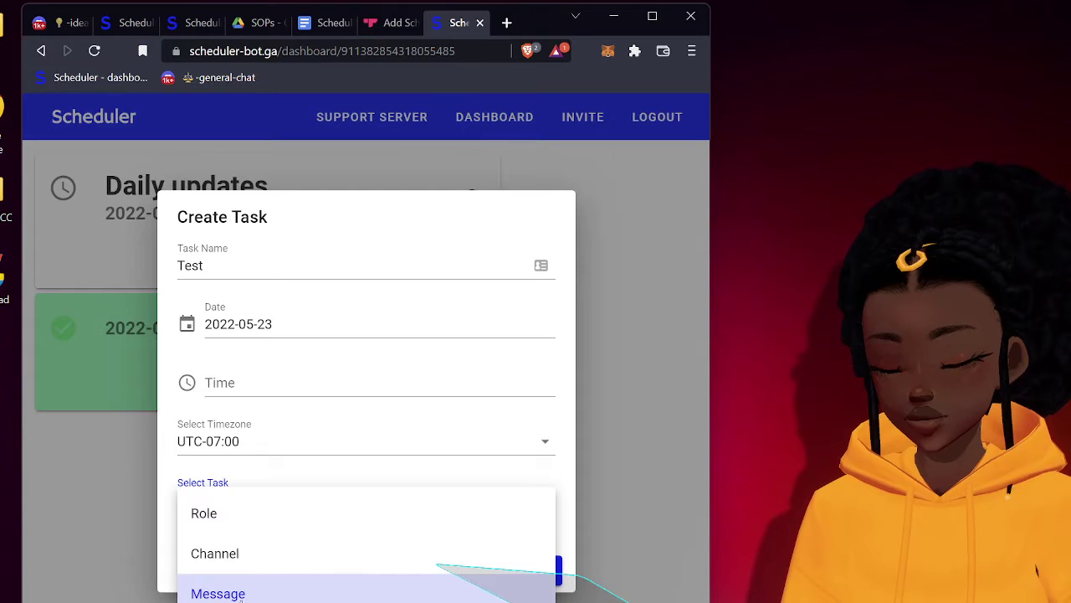
click(240, 596)
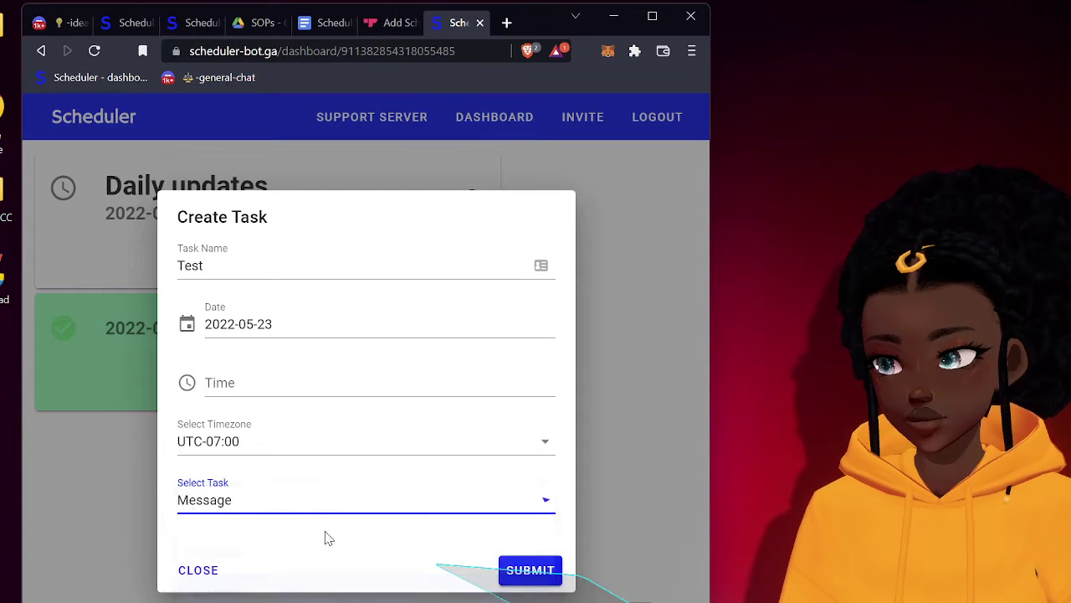
click(534, 573)
- Write 'test test ets' as the message and target the -ideas, -daily-updates and -where-to-start channels
click(254, 306)
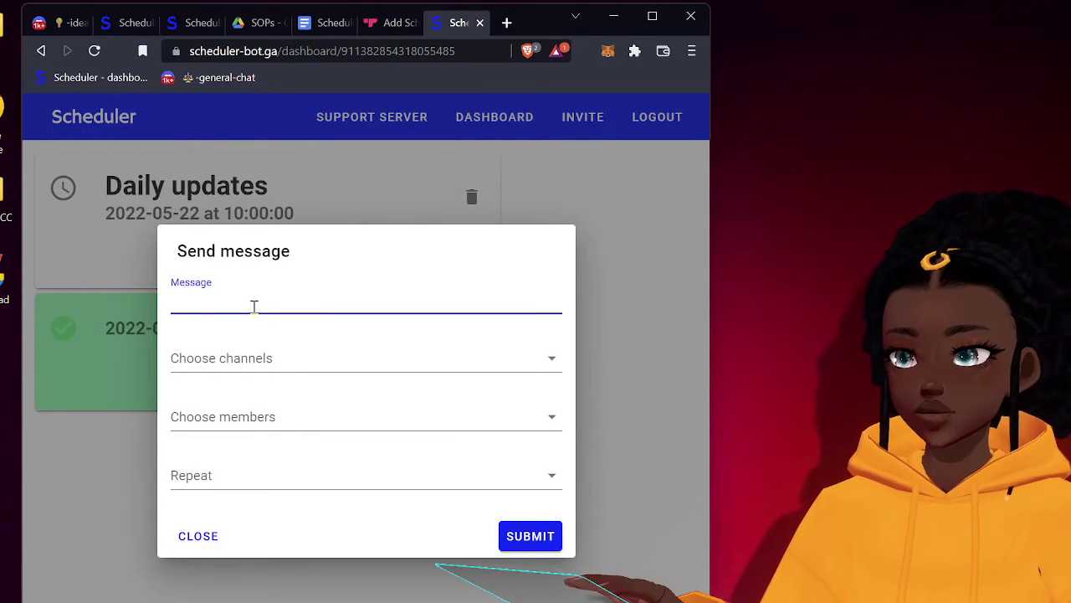
text(test test ets)
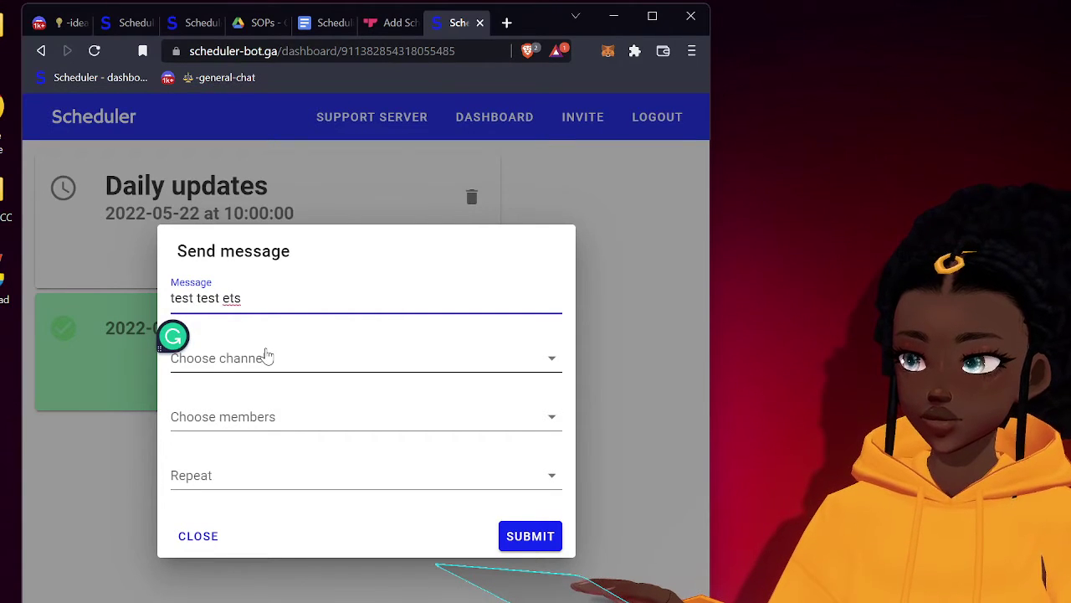
click(265, 358)
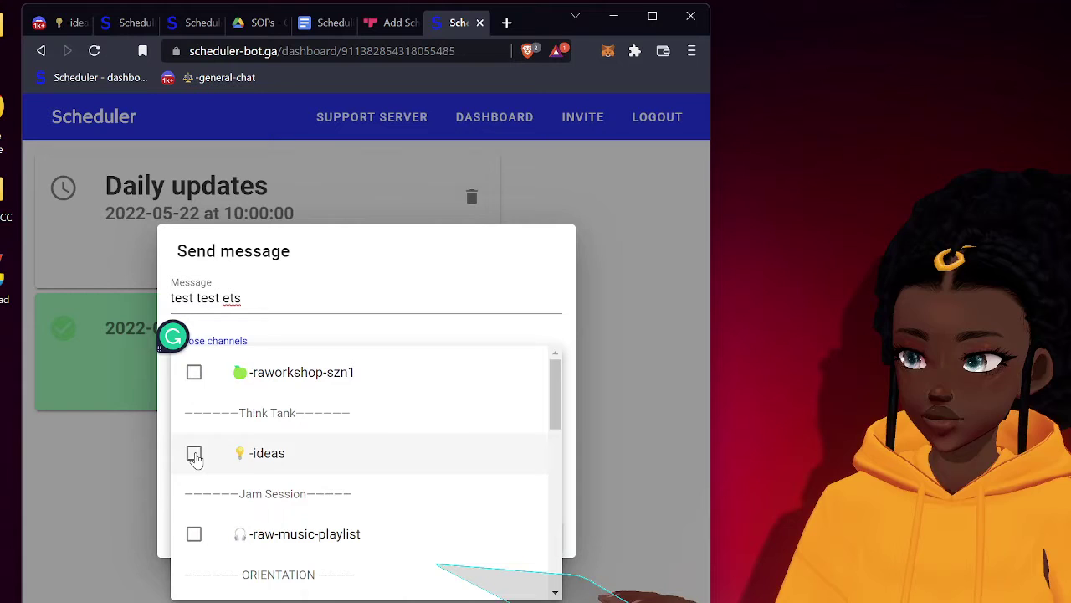
click(194, 455)
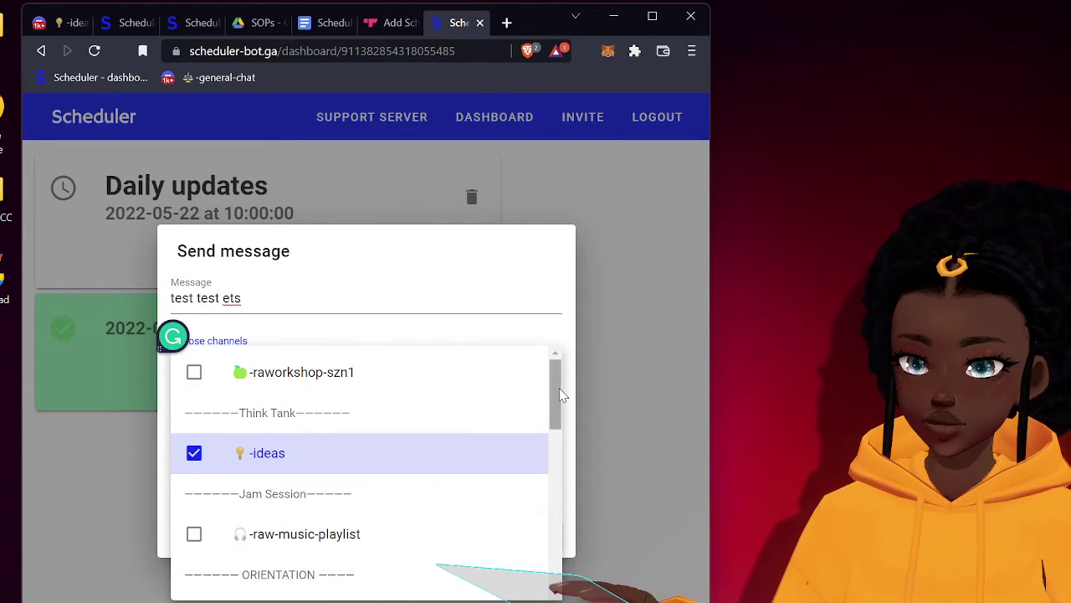
drag(560, 394, 539, 509)
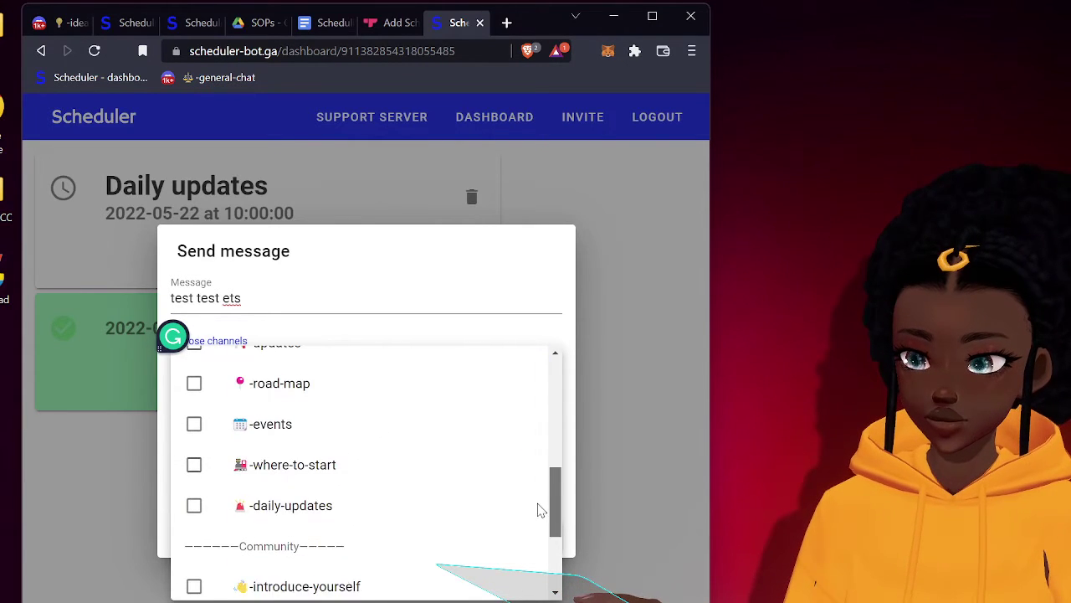
scroll(458, 522, down, 1)
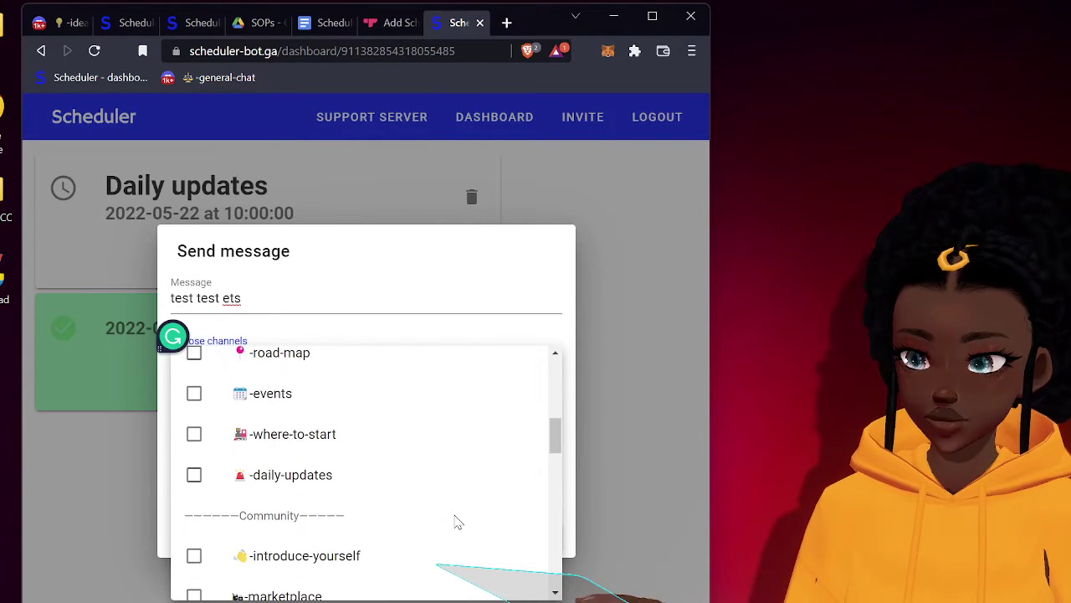
click(195, 474)
click(193, 434)
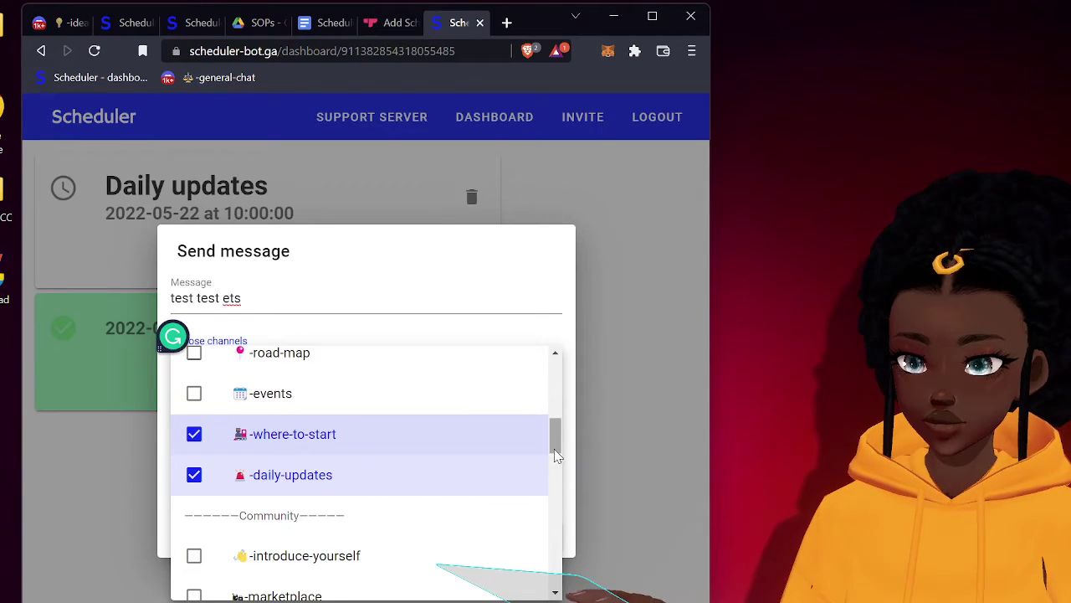
click(569, 383)
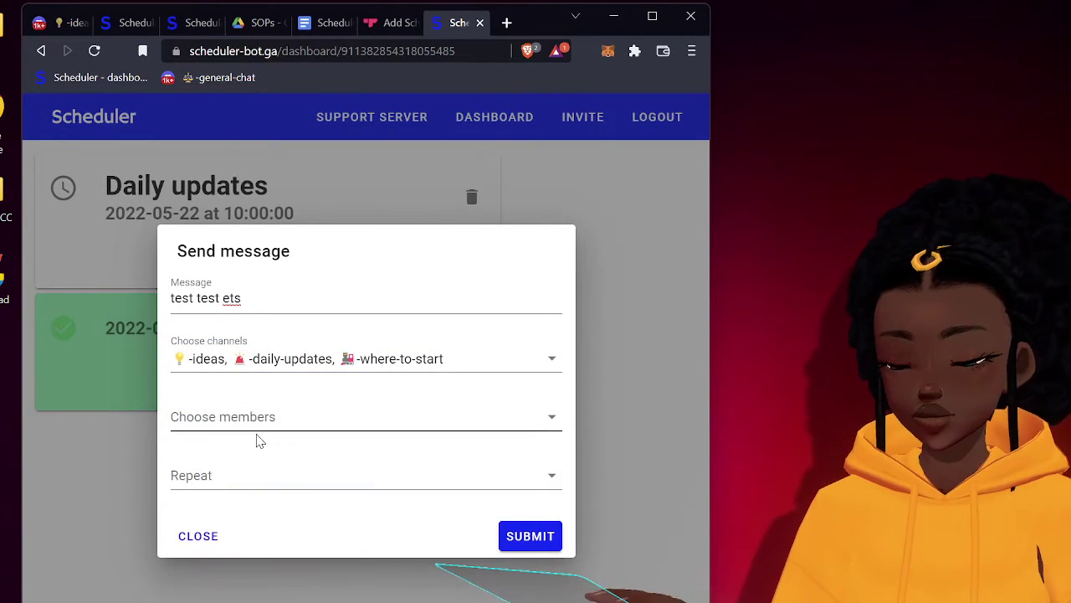
- Pick one server member as an extra recipient and set the message to repeat daily
click(264, 425)
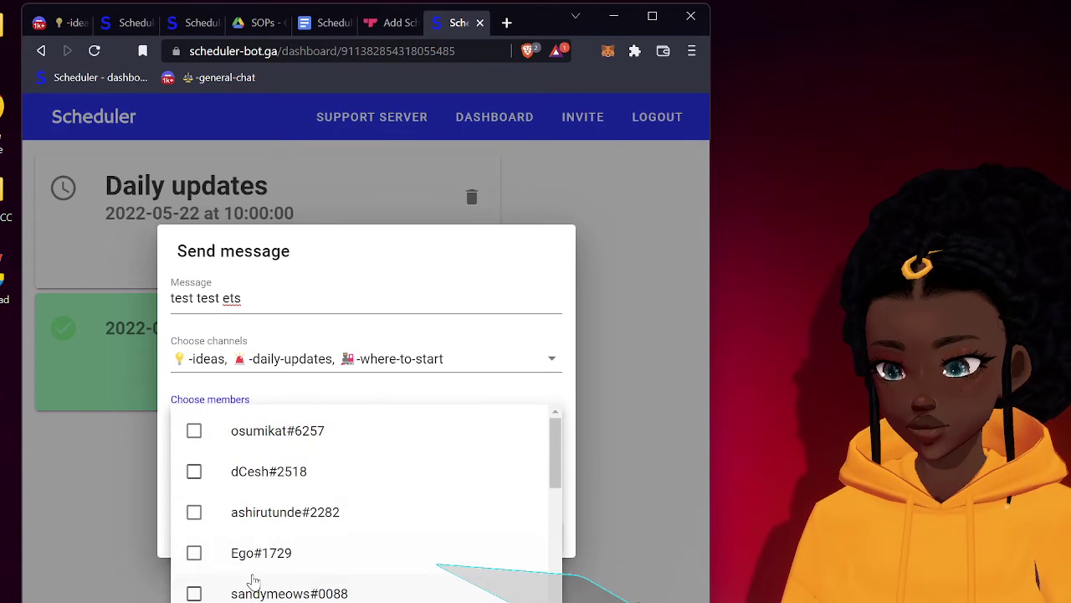
scroll(251, 578, down, 1)
scroll(254, 579, down, 10)
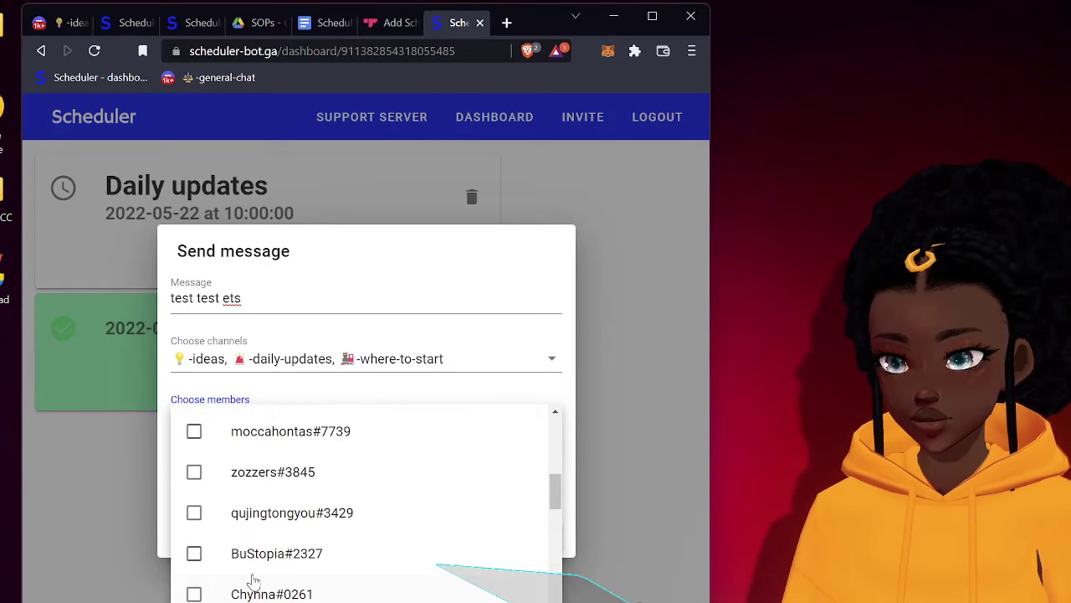
scroll(253, 579, down, 5)
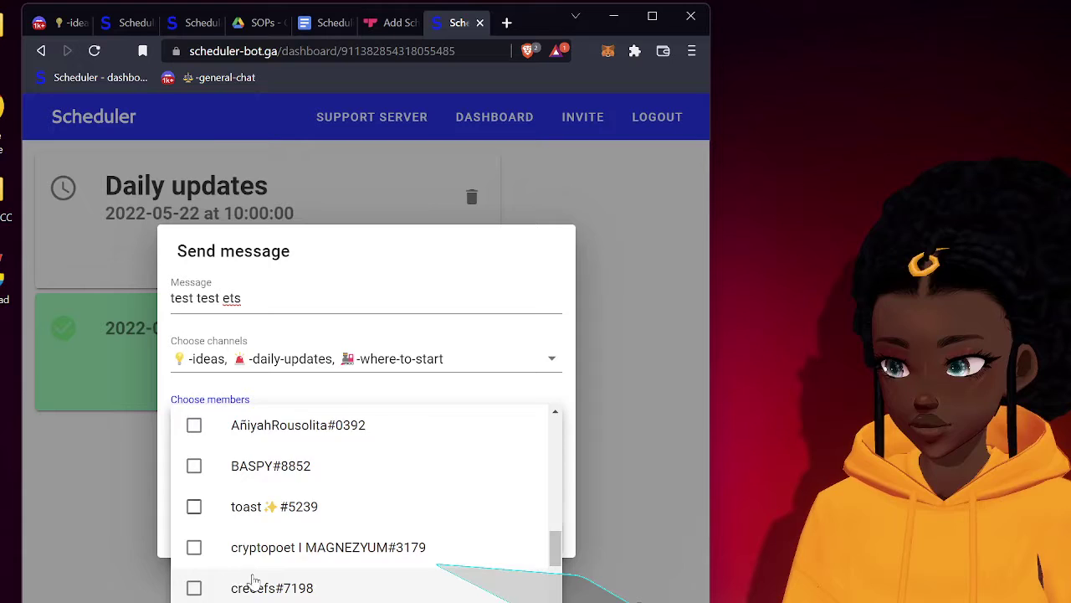
scroll(254, 579, down, 10)
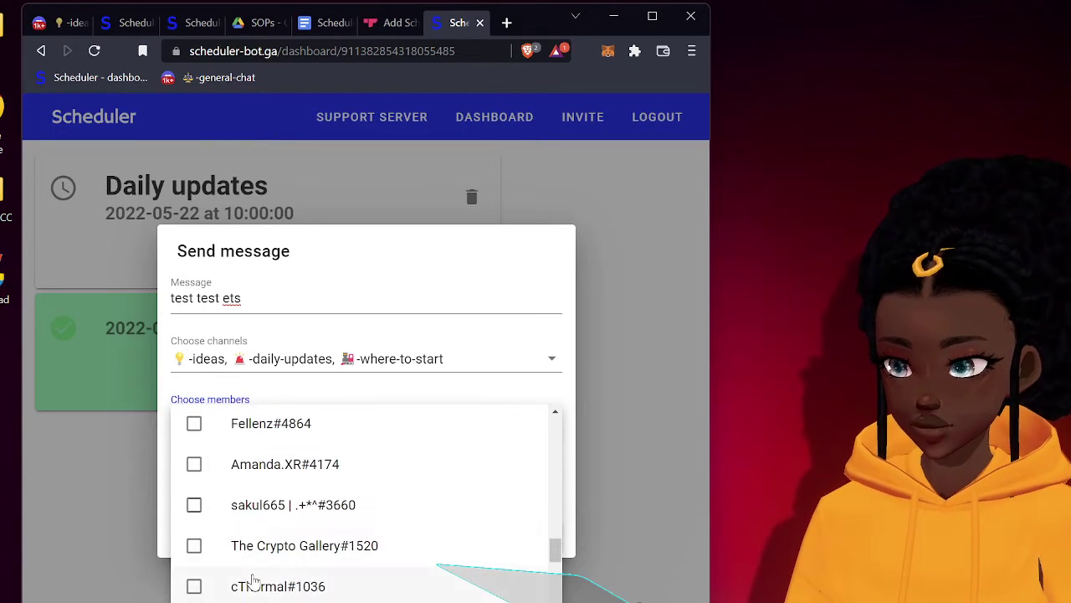
scroll(254, 579, down, 5)
scroll(231, 546, down, 10)
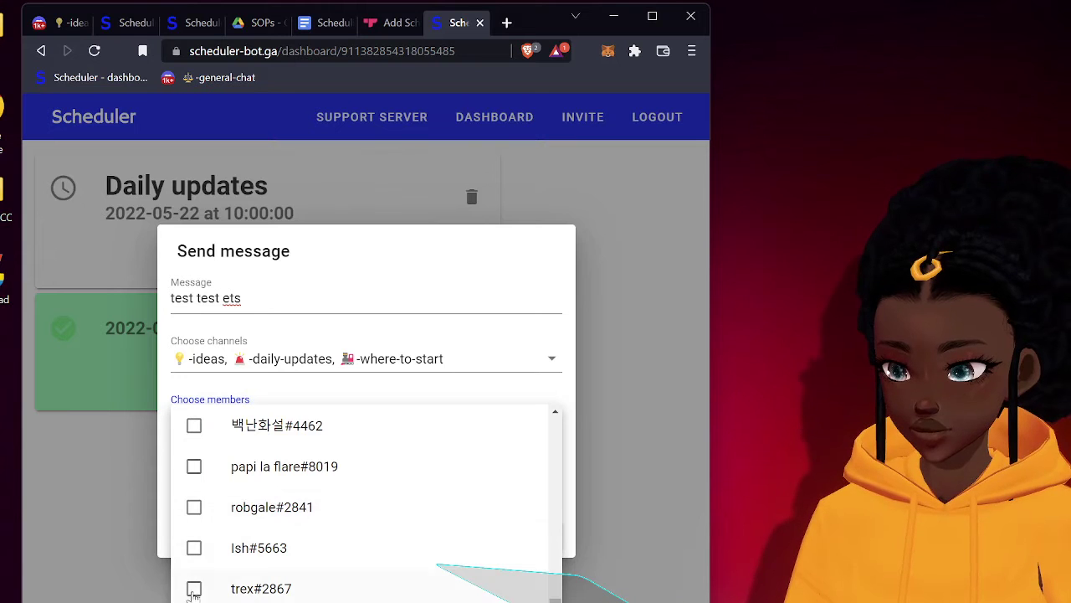
click(574, 470)
click(273, 482)
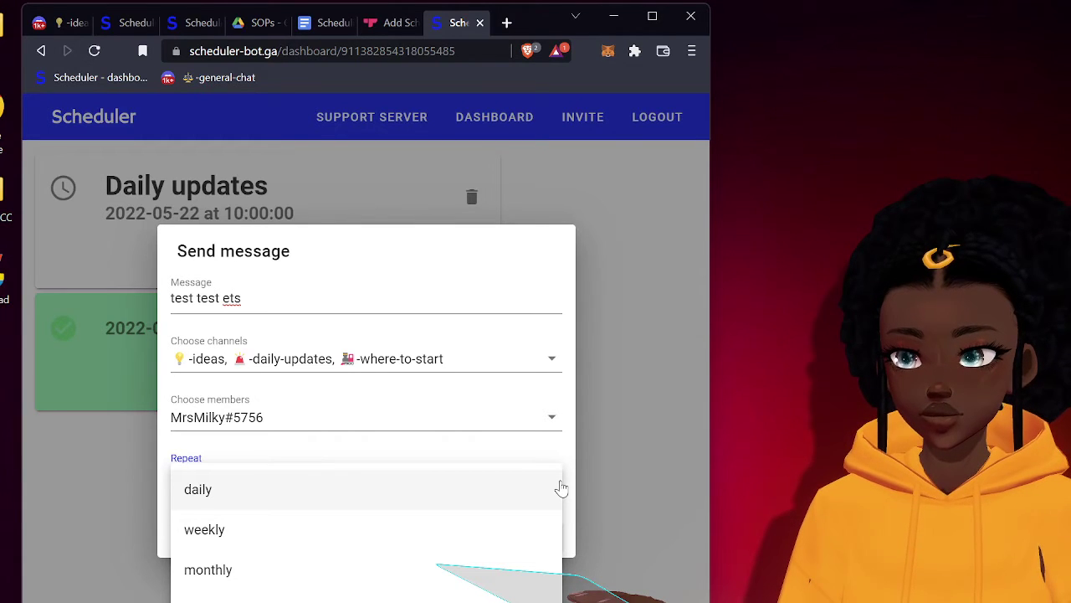
click(409, 500)
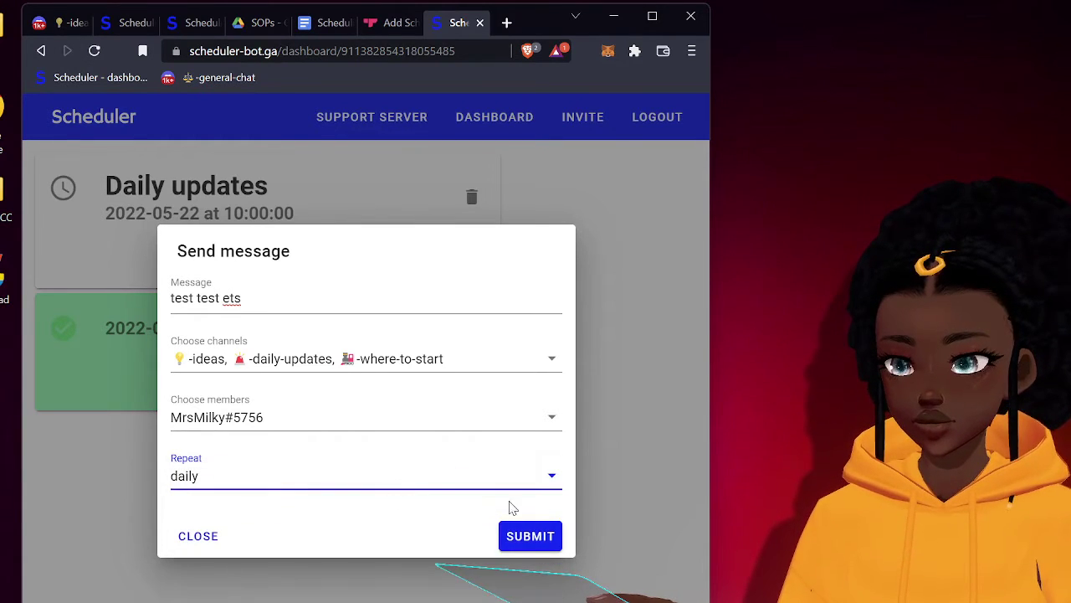
- Submit the scheduled message form
click(542, 538)
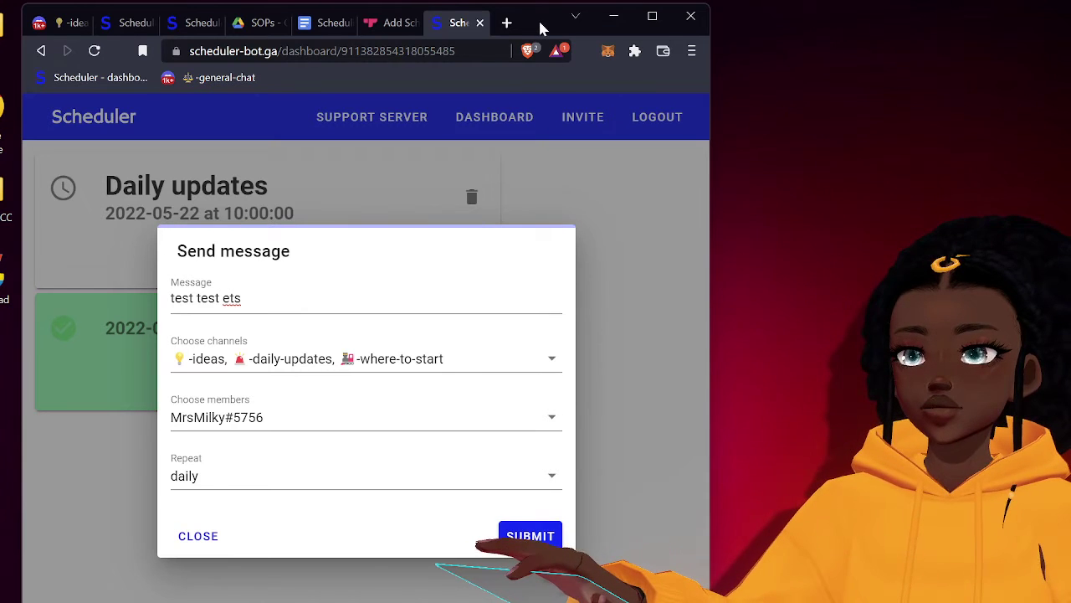
- Shift the browser window slightly to the right
drag(540, 24, 631, 22)
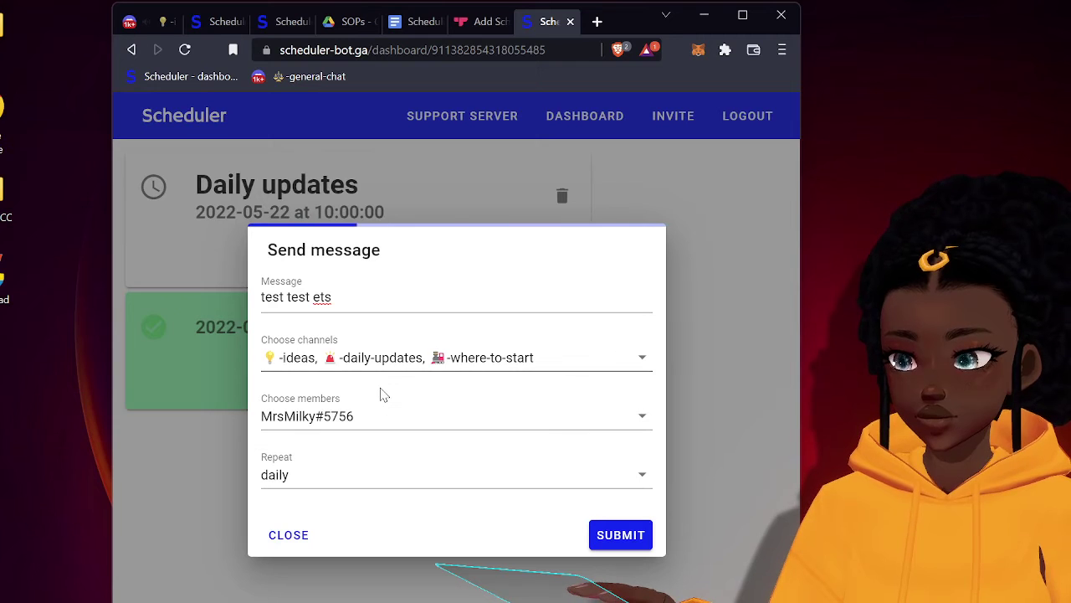
click(289, 536)
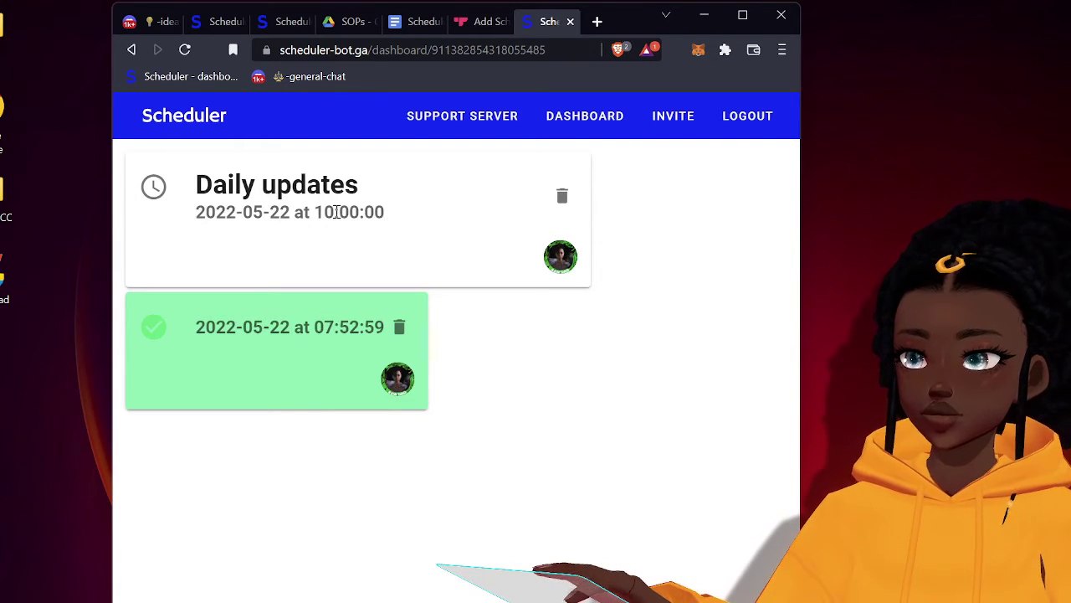
drag(336, 211, 191, 181)
mouse_move(459, 192)
mouse_down()
mouse_move(183, 196)
mouse_move(273, 227)
mouse_move(381, 227)
mouse_up()
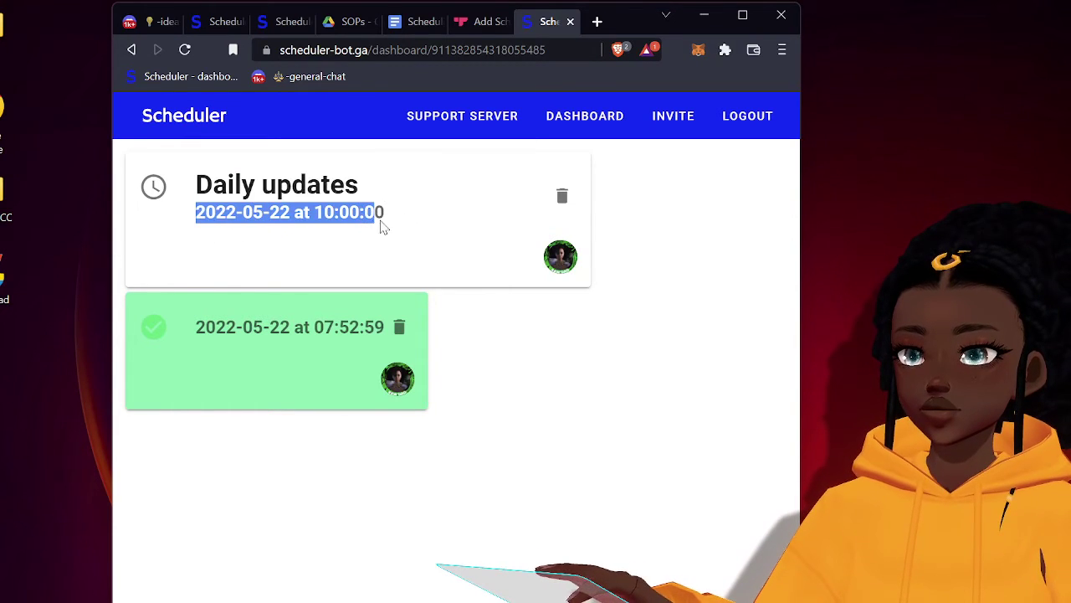
click(403, 215)
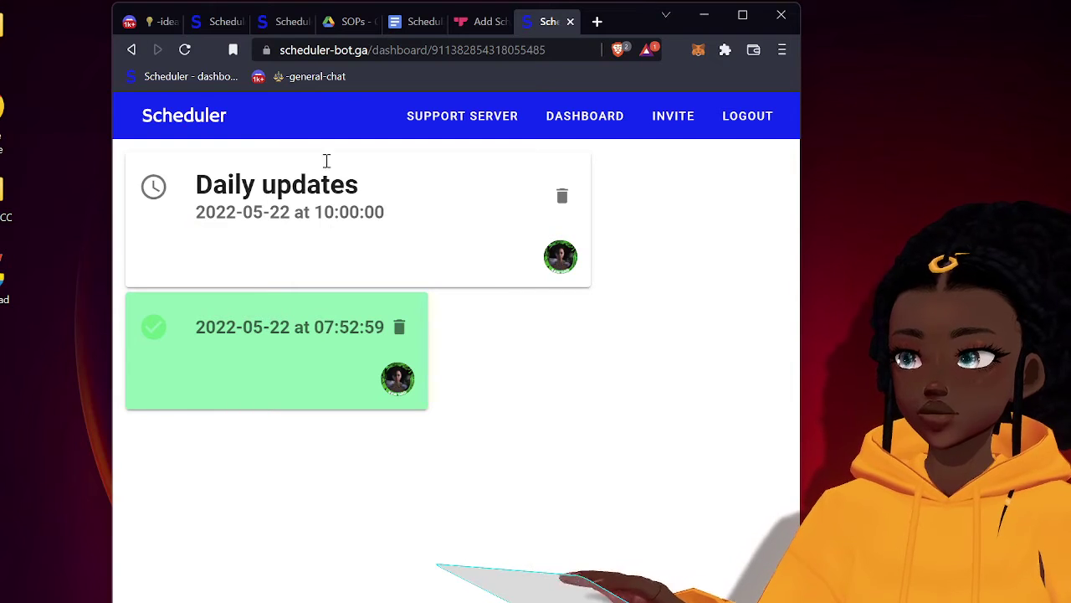
click(305, 358)
click(305, 358)
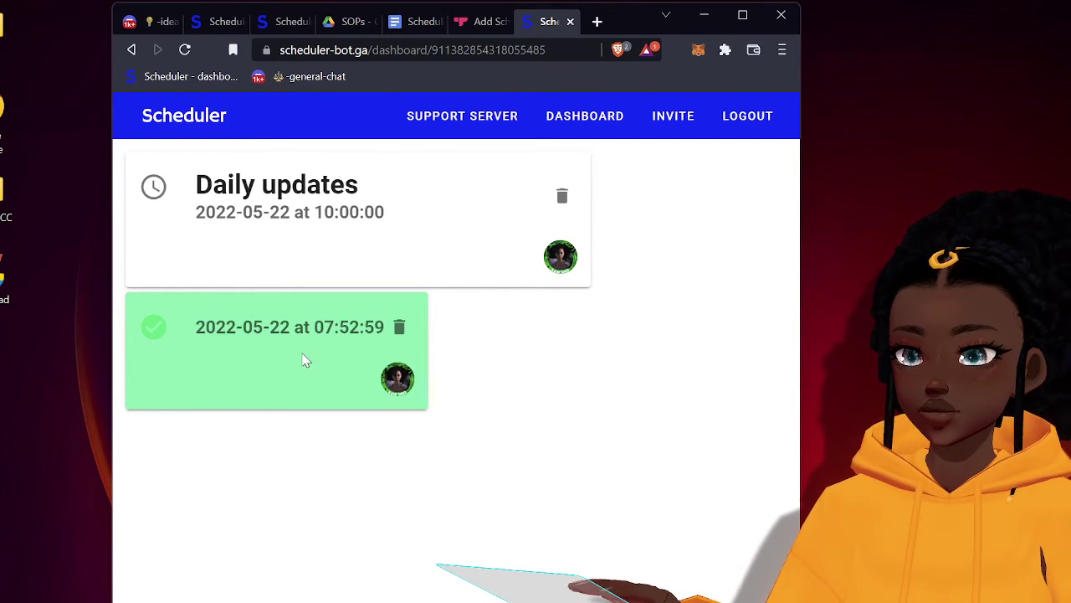
click(145, 27)
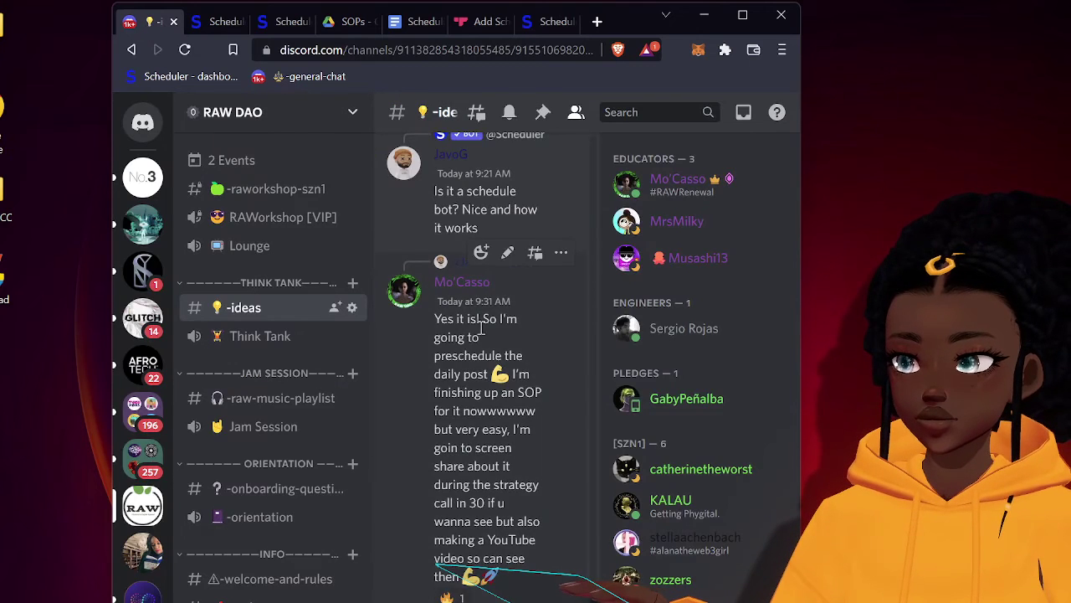
scroll(490, 313, up, 5)
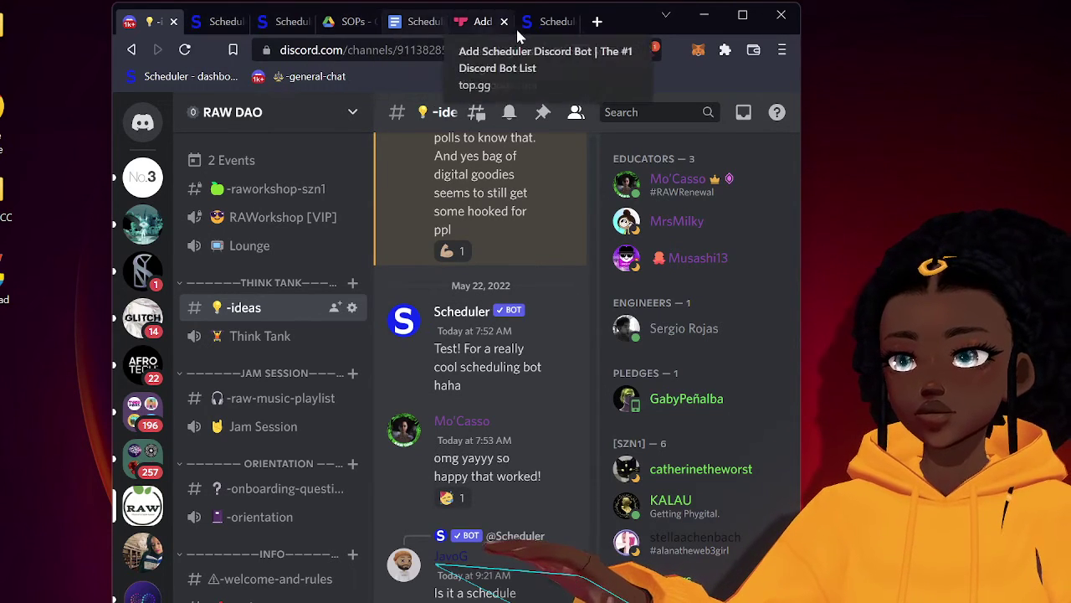
click(549, 23)
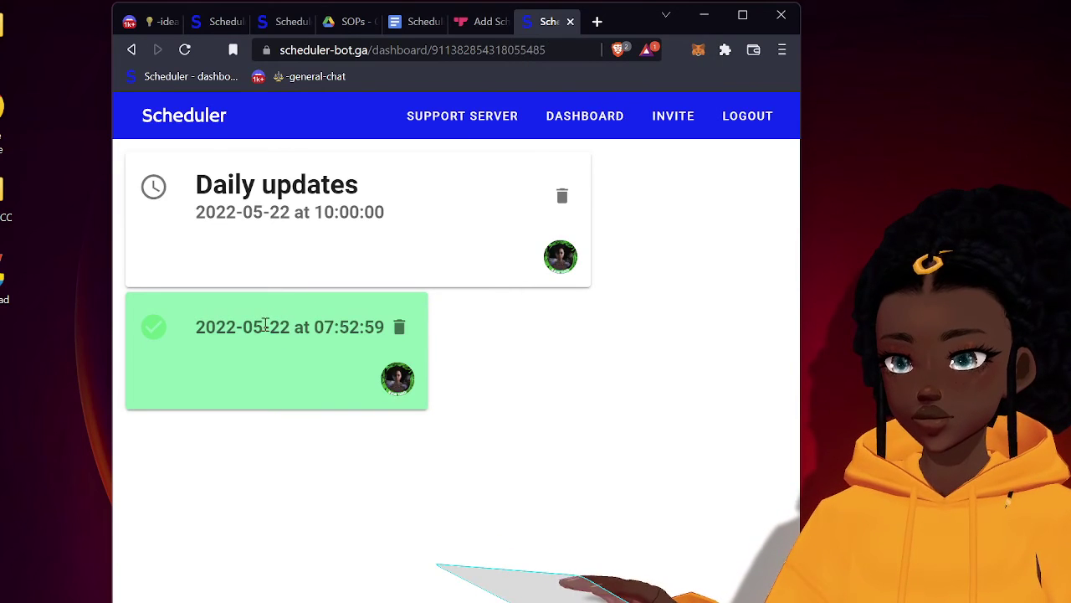
- Delete the green finished task card, confirming with YES
click(401, 329)
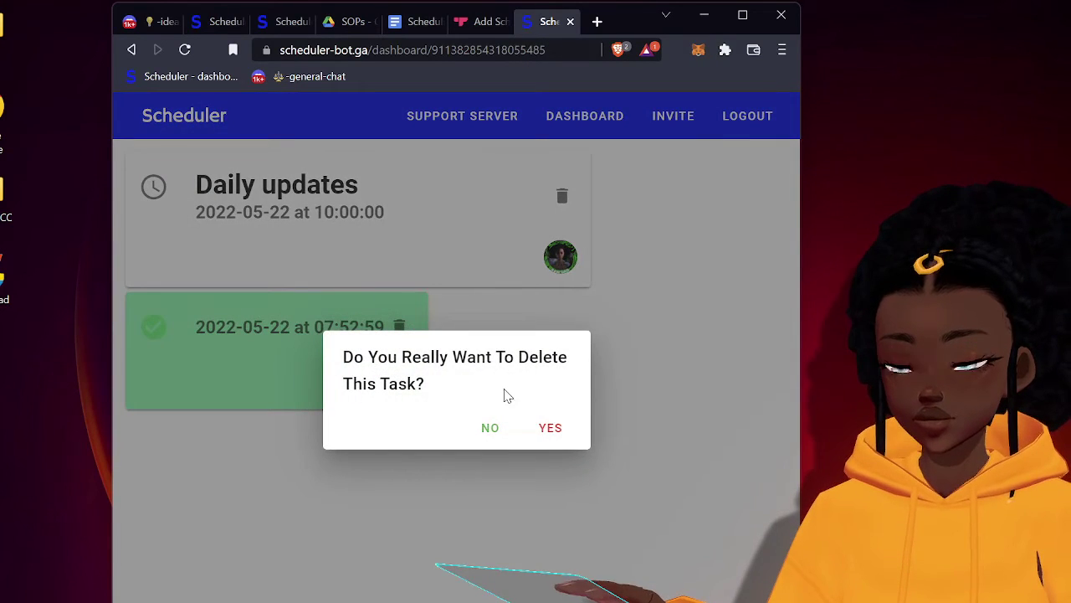
click(553, 428)
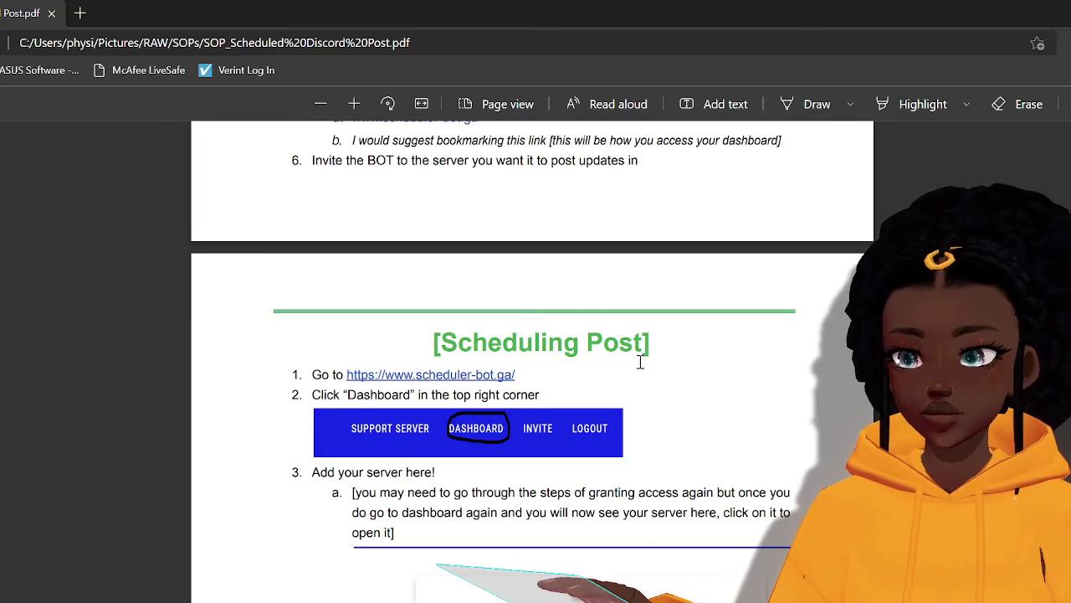
- Scroll the SOP PDF down to steps 14–15 and the Necessary Documents links
scroll(640, 361, down, 3)
scroll(641, 362, down, 10)
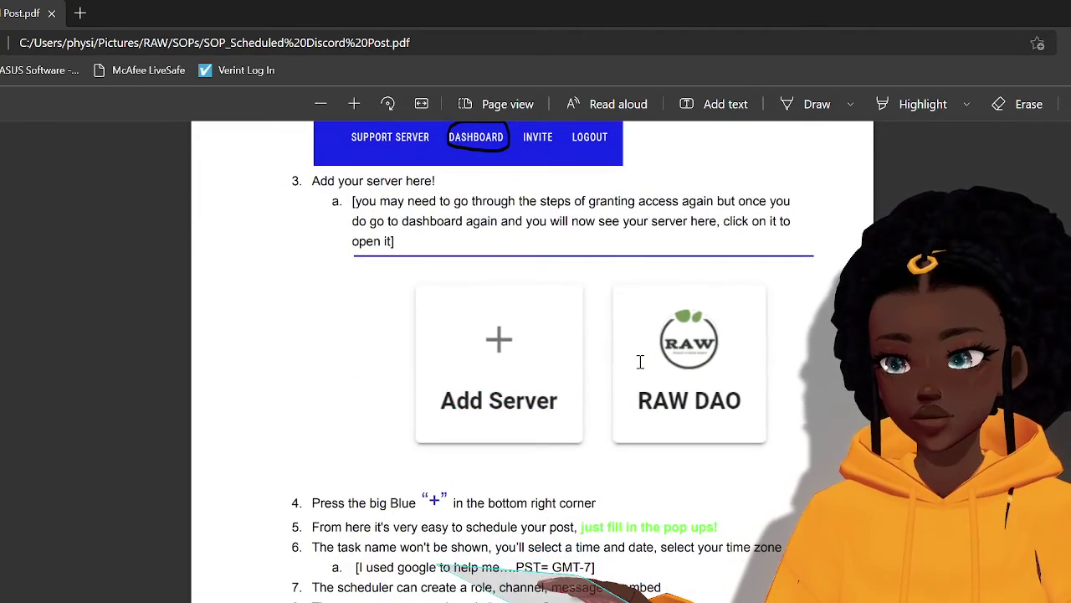
scroll(640, 361, down, 10)
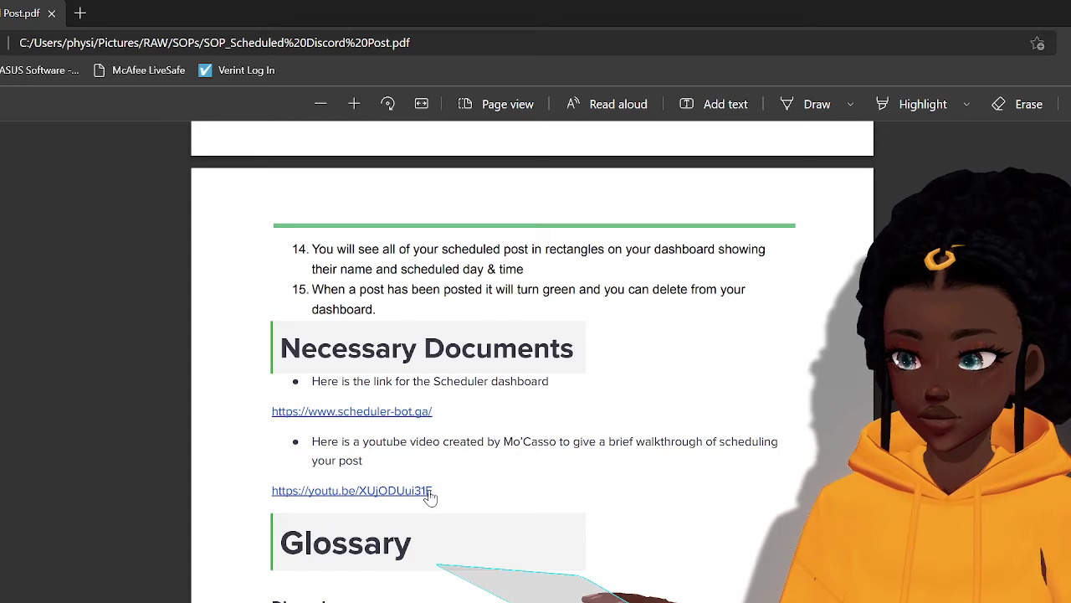
- Scroll the SOP further to its Glossary defining Discord and Bots
scroll(430, 496, down, 3)
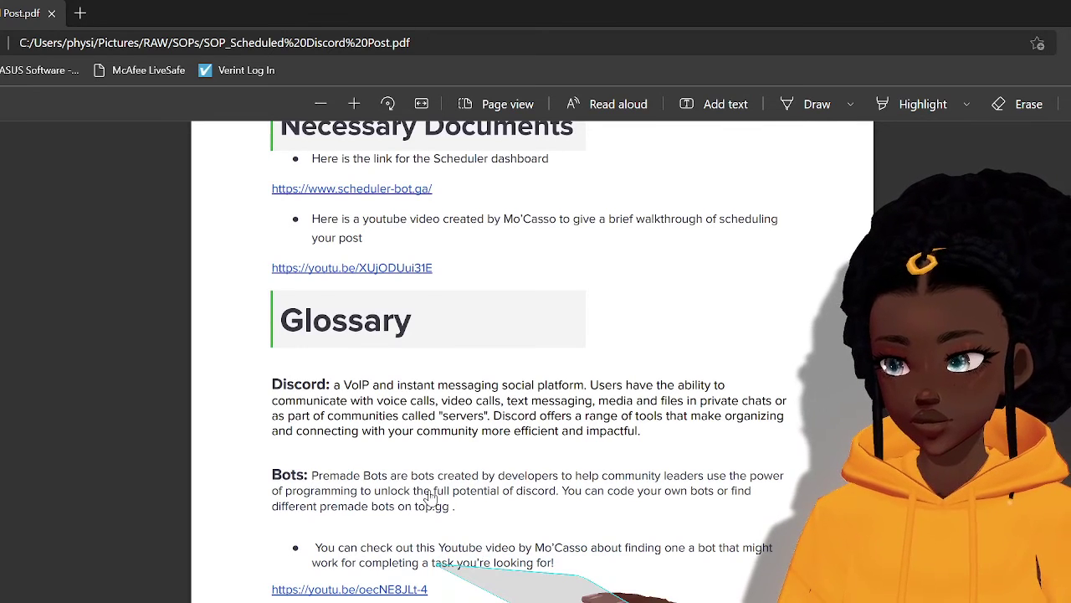
scroll(429, 497, down, 1)
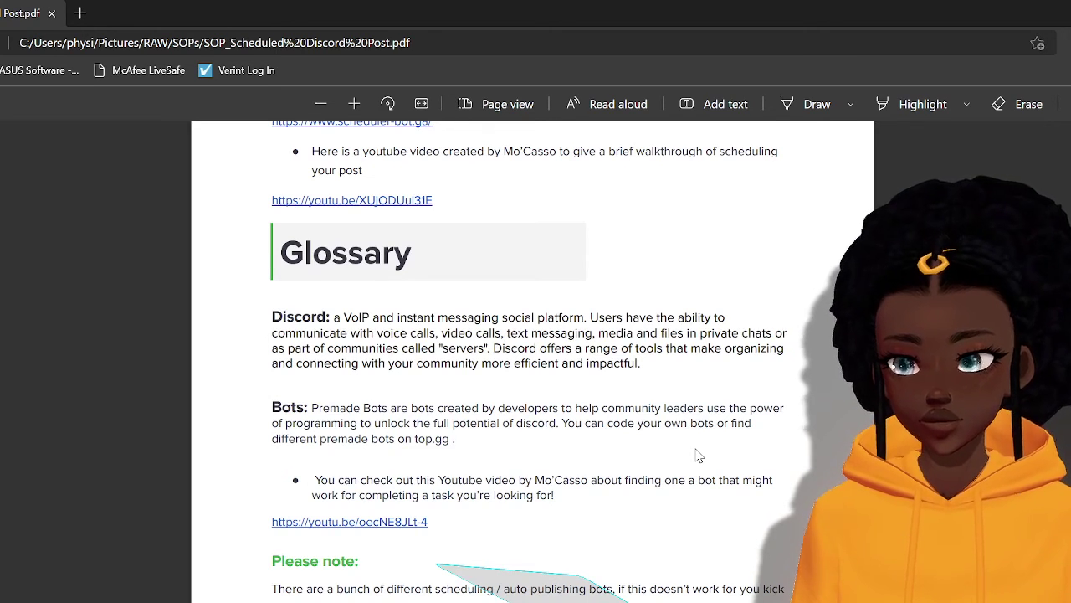
scroll(699, 456, down, 1)
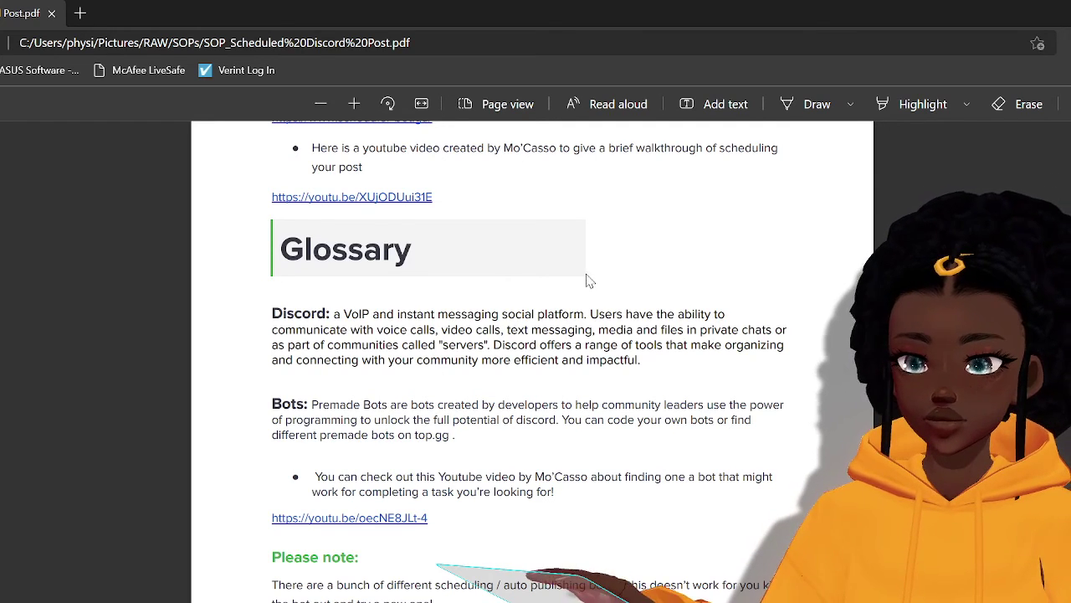
- Go back to the browser's RAW DAO Discord and open #-daily-updates to see the bot's 10:00 AM post
key(alt+Tab)
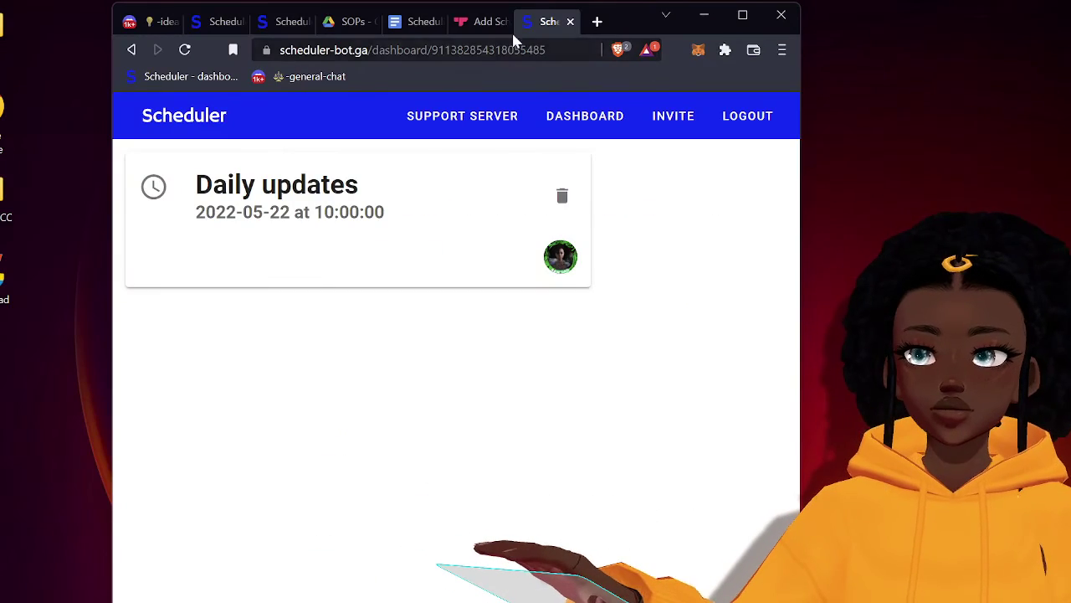
click(154, 21)
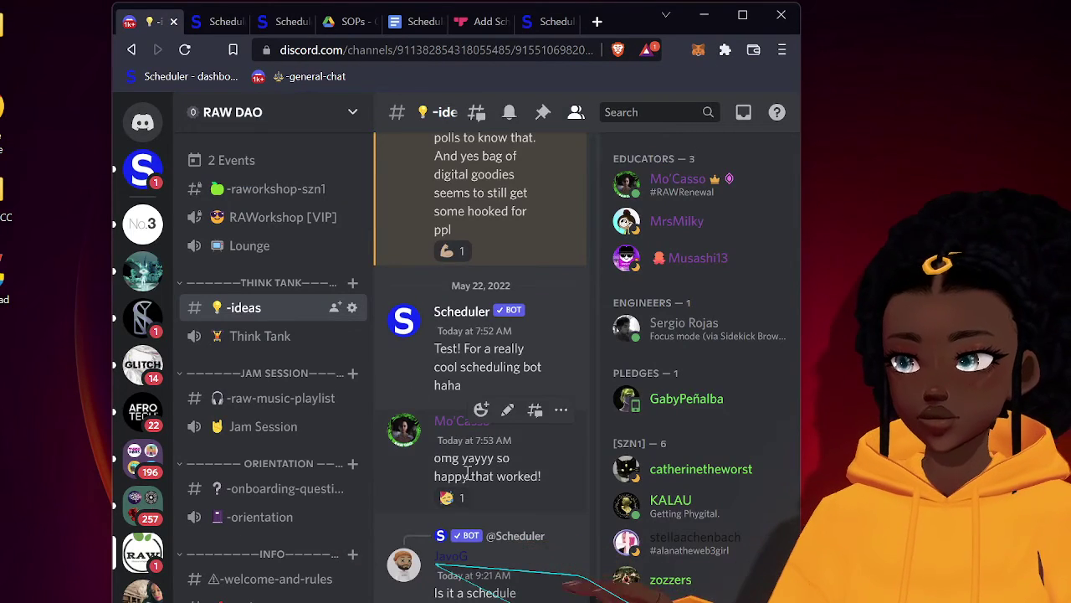
scroll(469, 473, down, 5)
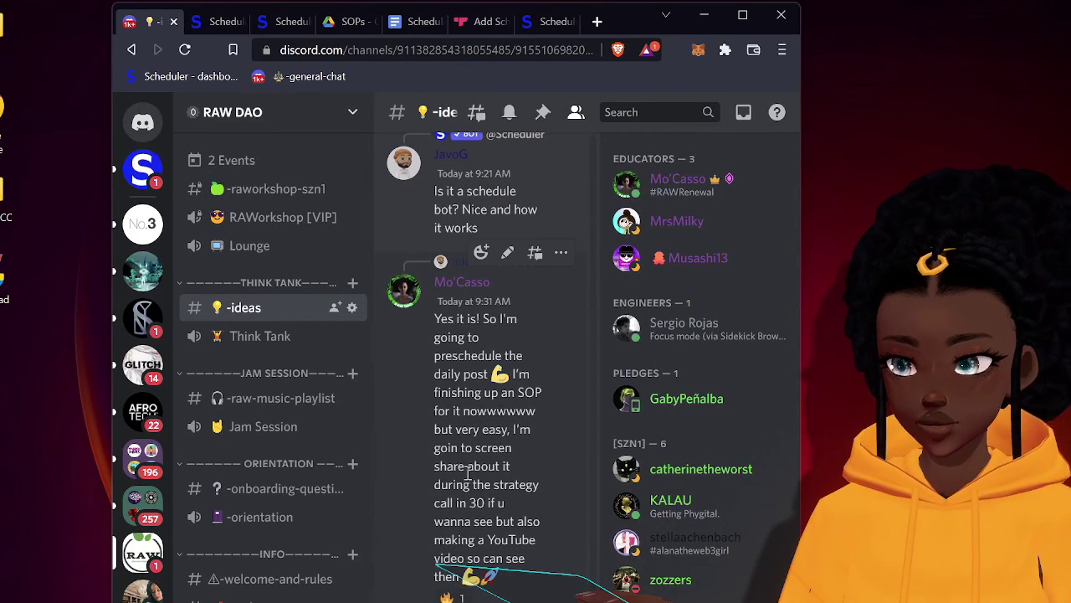
scroll(251, 481, down, 3)
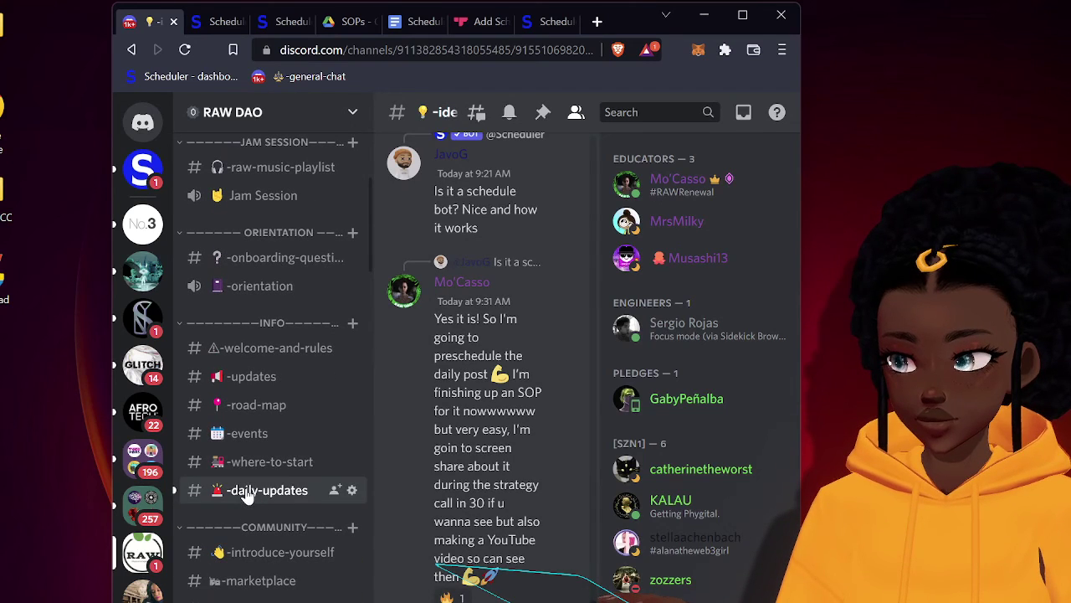
click(249, 497)
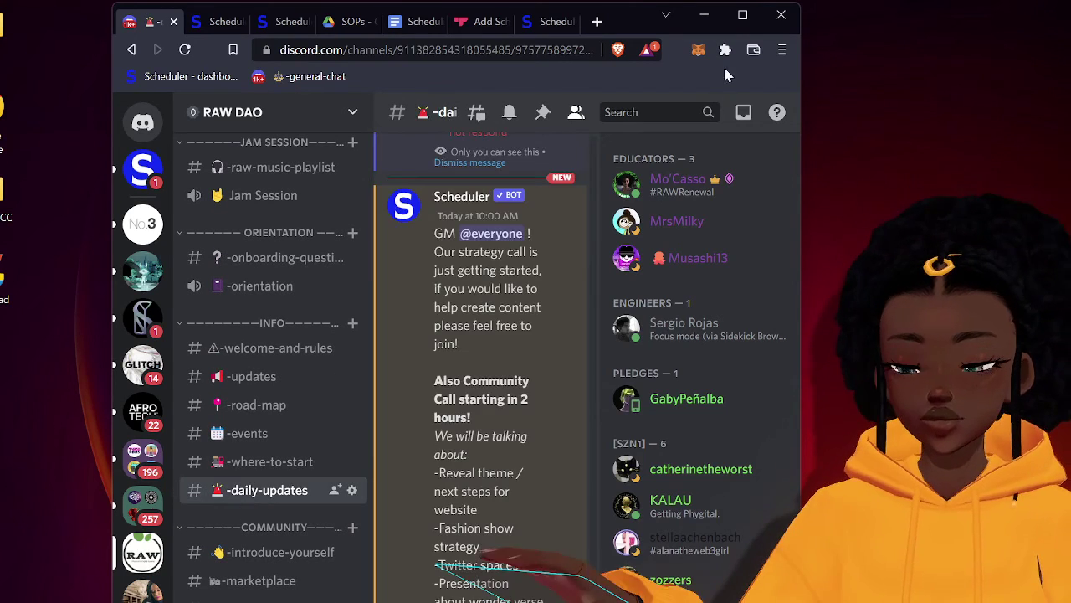